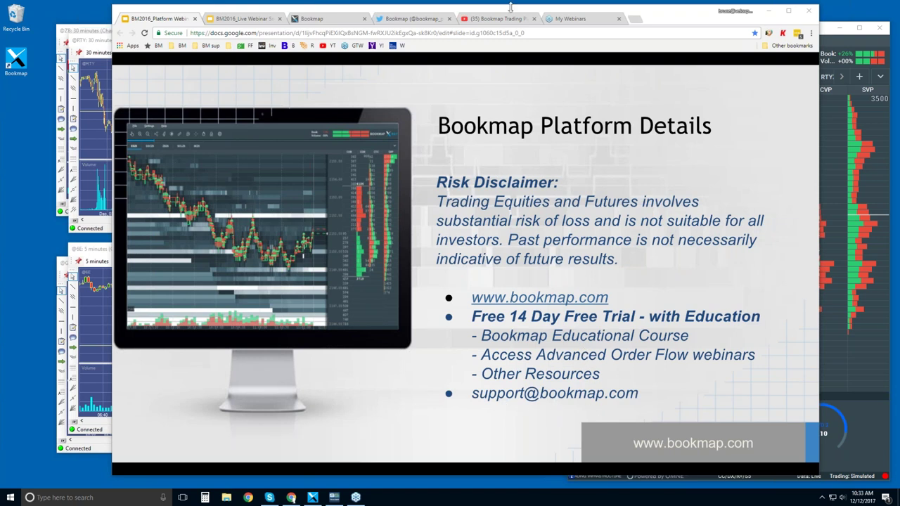
# Step: Open the Bookmap website and examine its intro, About Bookmap and Bookmap for Equities sections, including the listed advantages
pyautogui.click(313, 19)
pyautogui.click(245, 67)
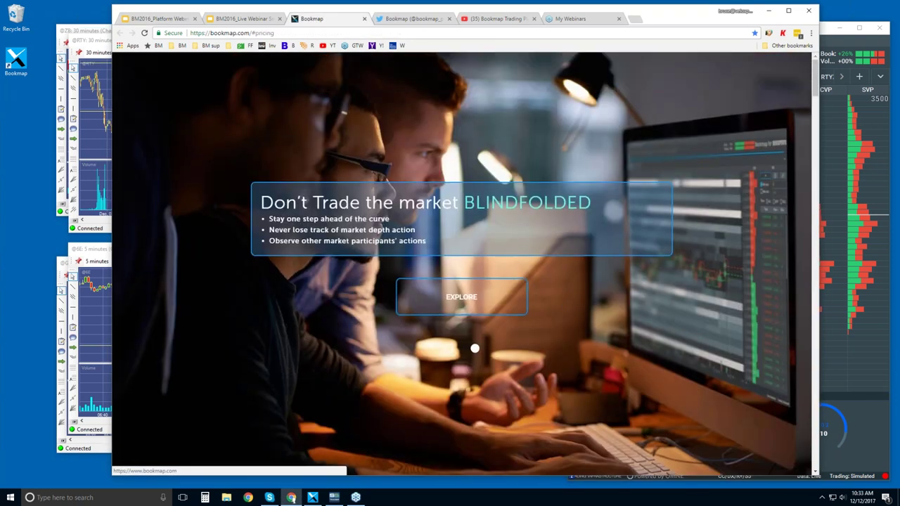
pyautogui.scroll(-5, 546, 289)
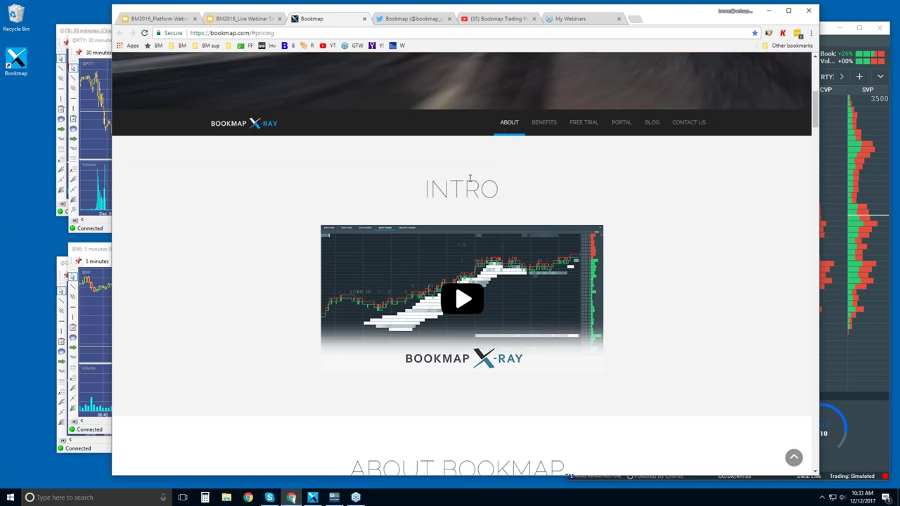
pyautogui.scroll(-3, 466, 170)
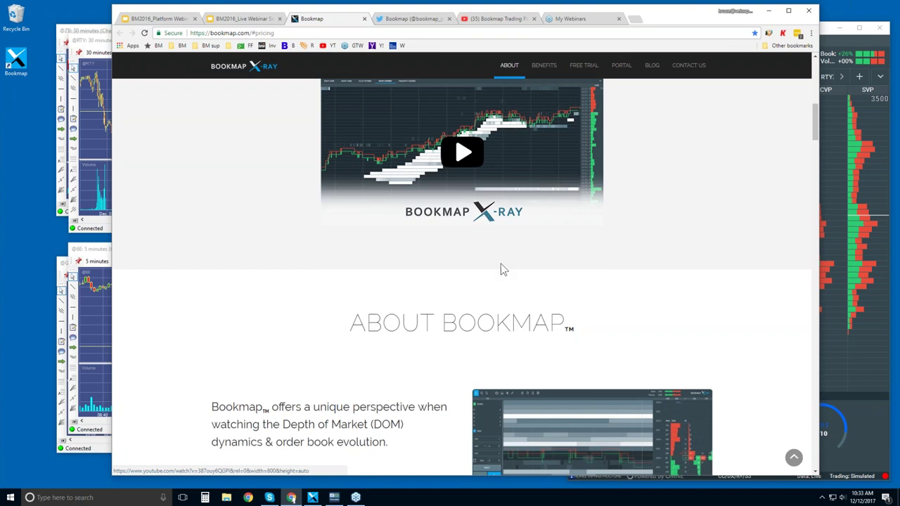
pyautogui.scroll(-3, 500, 263)
pyautogui.scroll(-1, 458, 244)
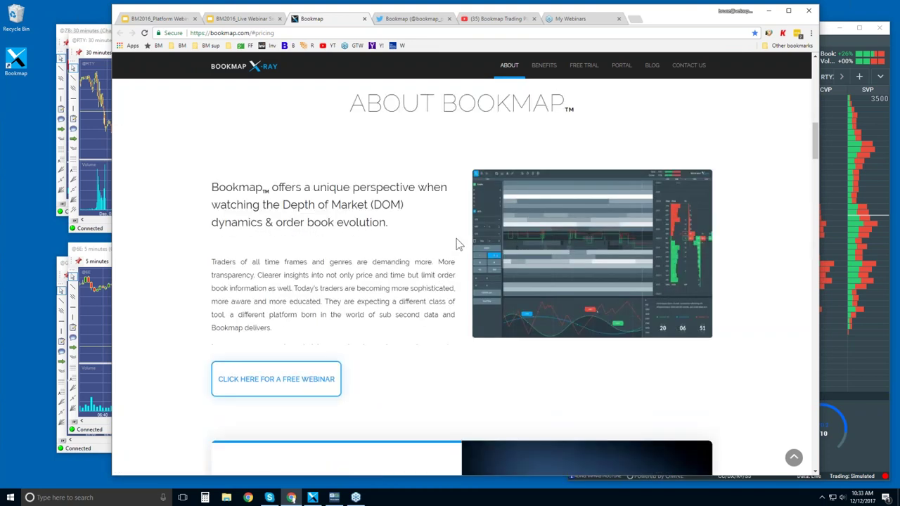
pyautogui.scroll(-3, 456, 244)
pyautogui.scroll(-2, 456, 244)
pyautogui.scroll(-8, 457, 242)
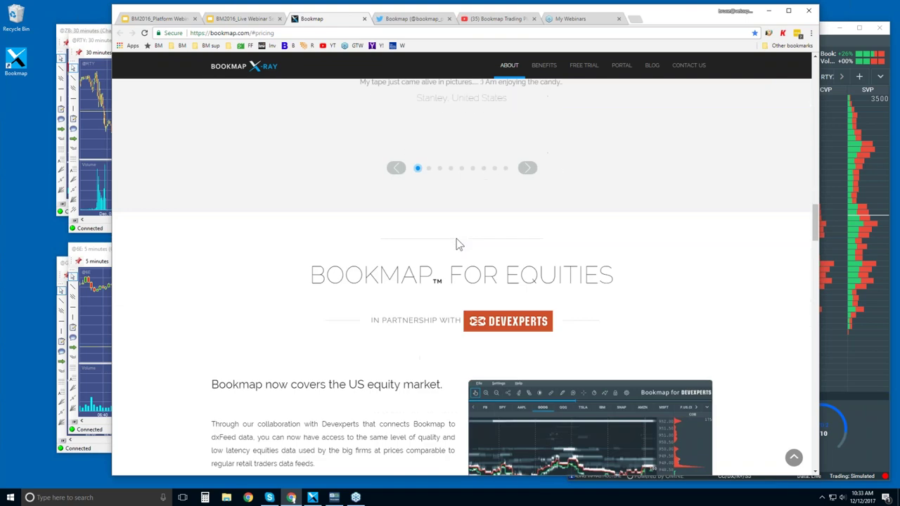
pyautogui.scroll(-3, 456, 243)
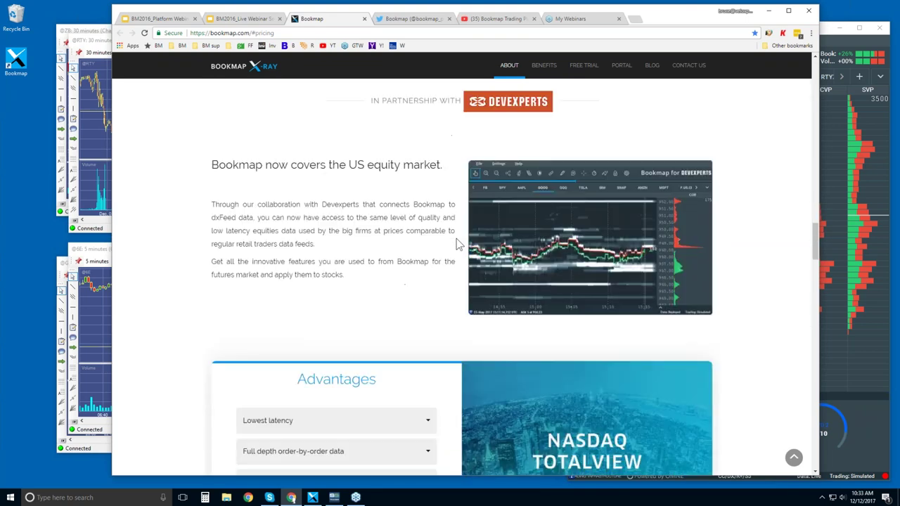
pyautogui.scroll(-1, 456, 244)
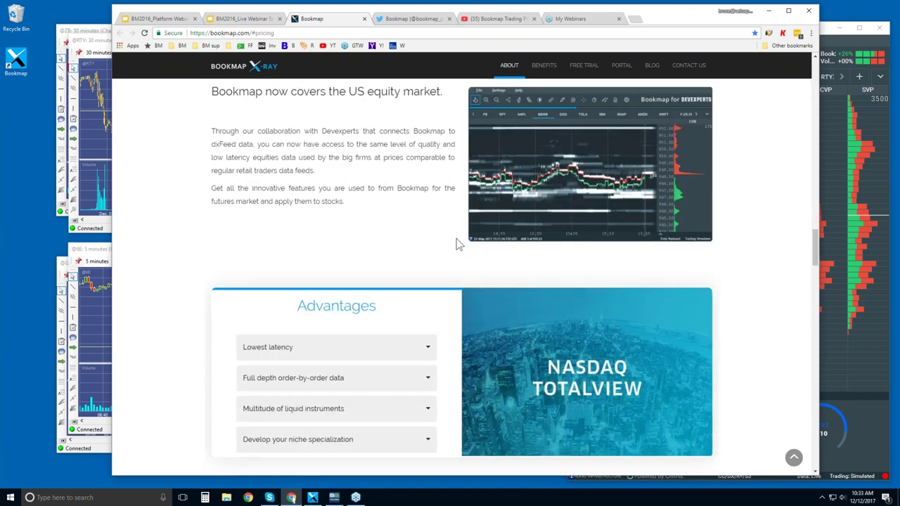
pyautogui.scroll(1, 456, 242)
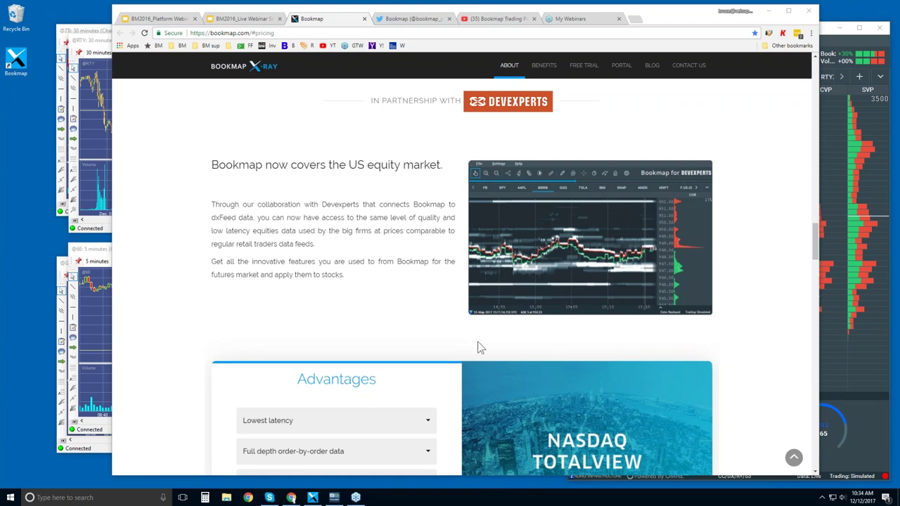
pyautogui.scroll(-2, 462, 314)
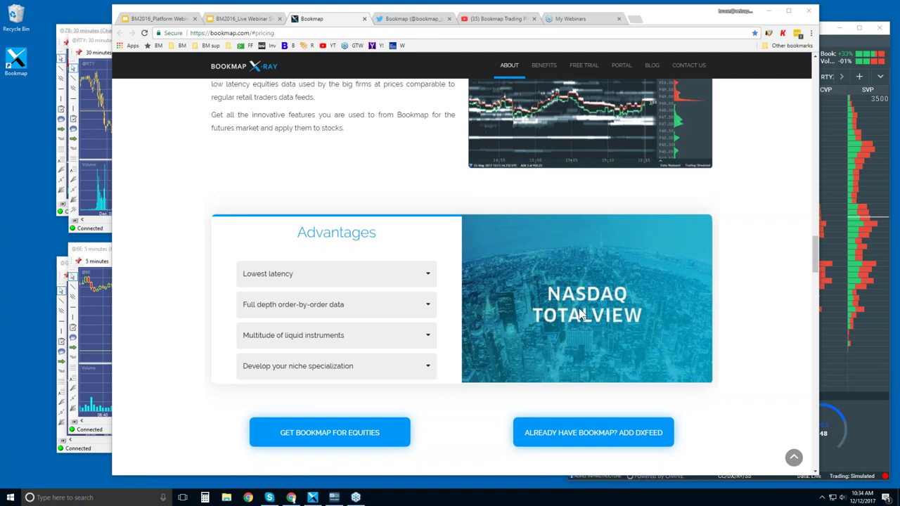
# Step: Examine the supported platforms under Connectivity and the Basic, Advanced and Quant plans under Pricing
pyautogui.scroll(-2, 581, 315)
pyautogui.scroll(-8, 577, 304)
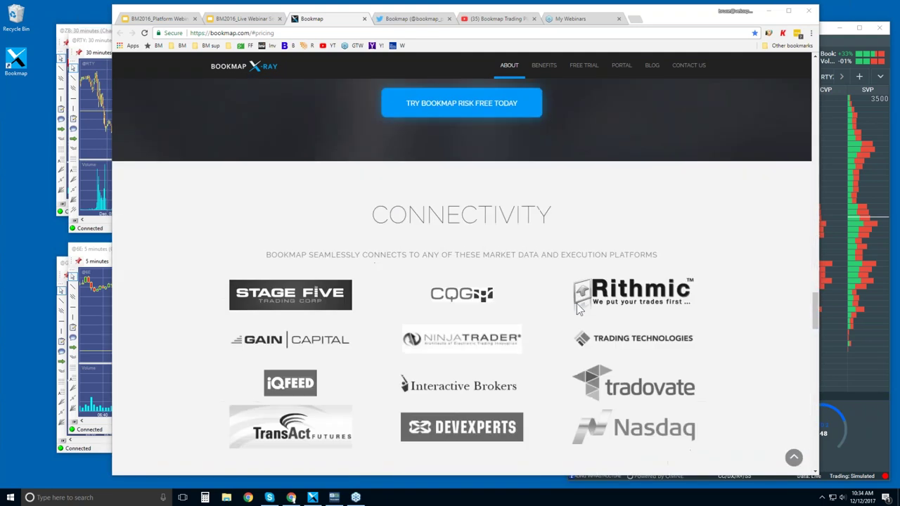
pyautogui.scroll(-1, 577, 310)
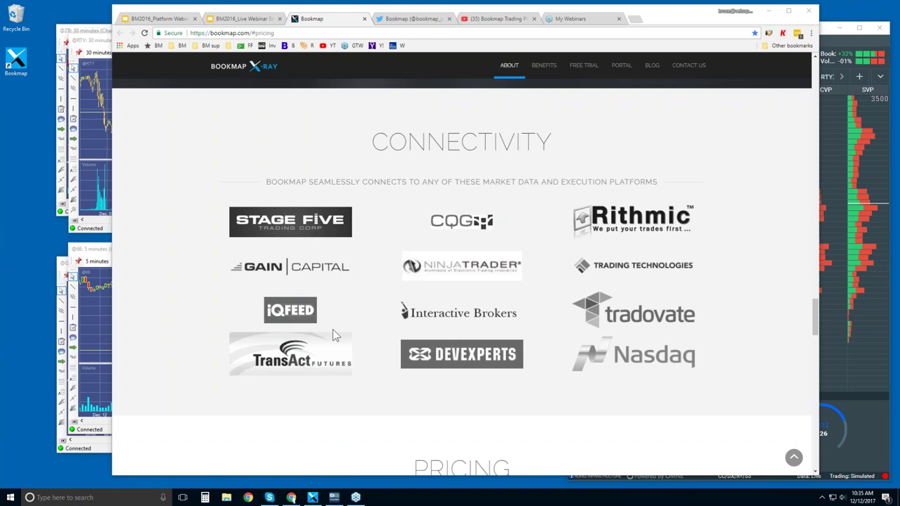
pyautogui.scroll(-3, 332, 329)
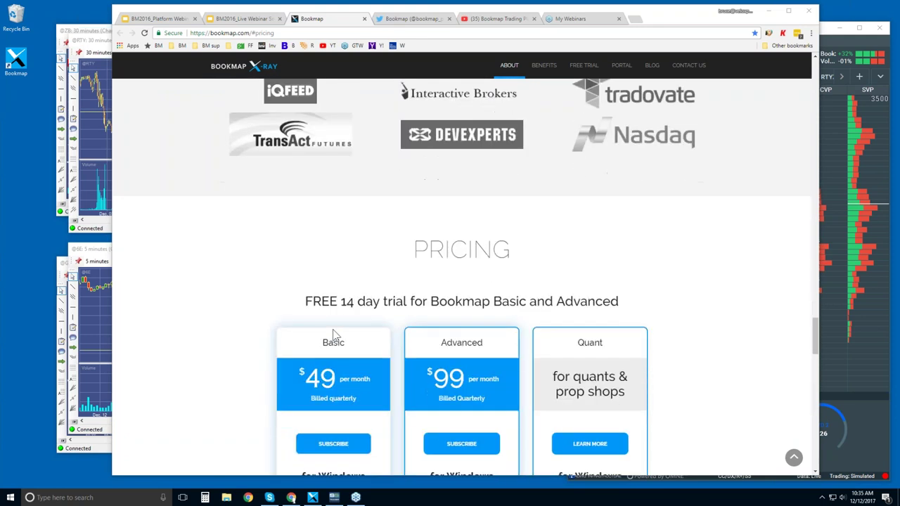
pyautogui.scroll(-2, 333, 329)
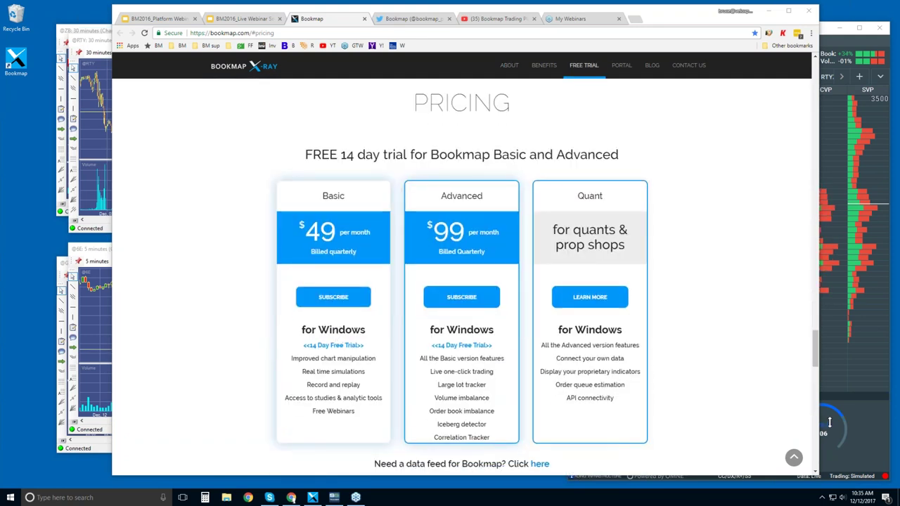
pyautogui.moveTo(817, 350); pyautogui.dragTo(817, 348)
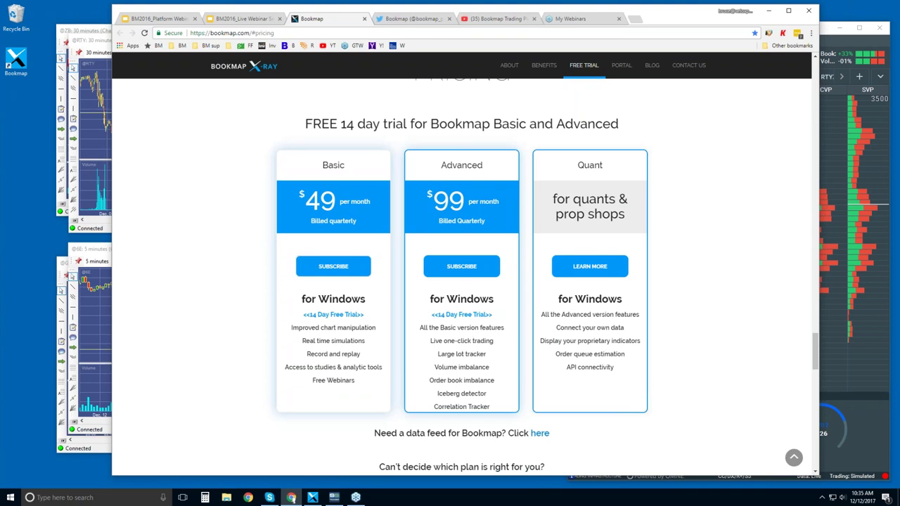
# Step: Highlight the Advanced plan's features one after another, from live one-click trading to Correlation Tracker, and find the complete feature comparison link
pyautogui.moveTo(429, 341); pyautogui.dragTo(494, 341)
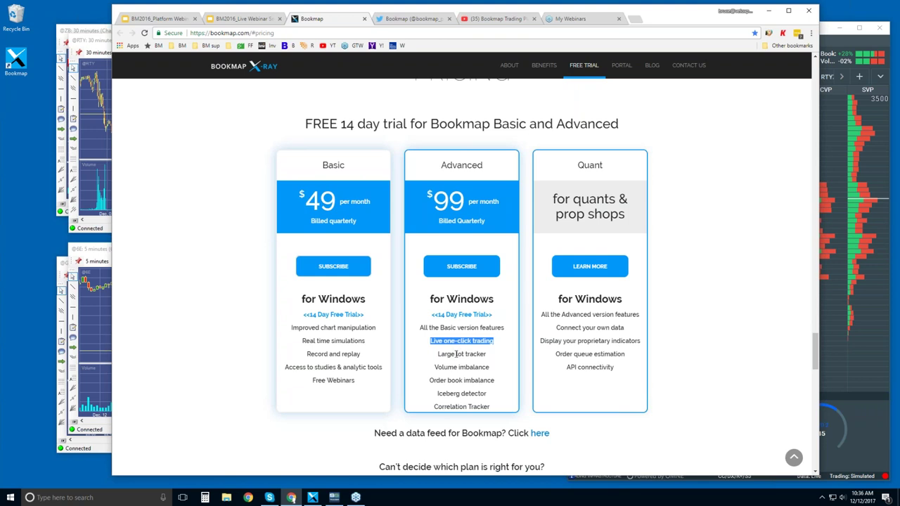
pyautogui.moveTo(437, 353); pyautogui.dragTo(490, 408)
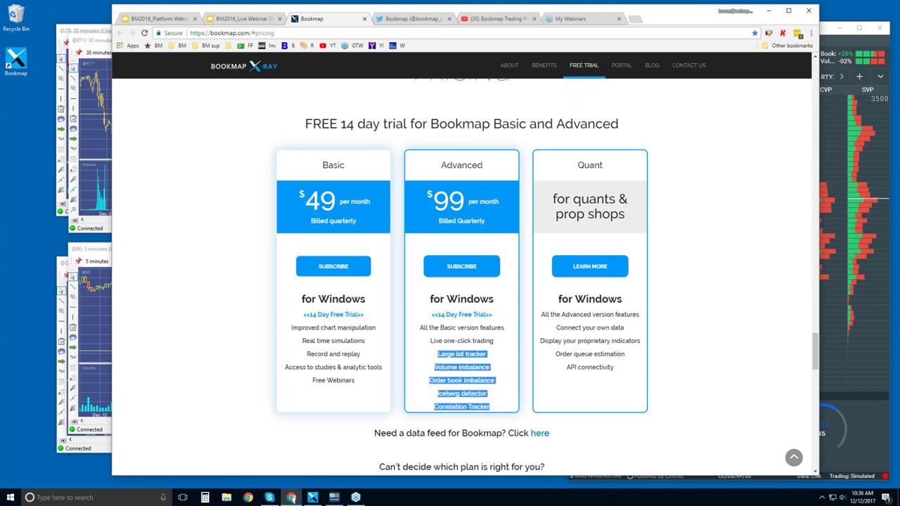
pyautogui.click(458, 356)
pyautogui.doubleClick(448, 394)
pyautogui.moveTo(449, 393); pyautogui.dragTo(468, 394)
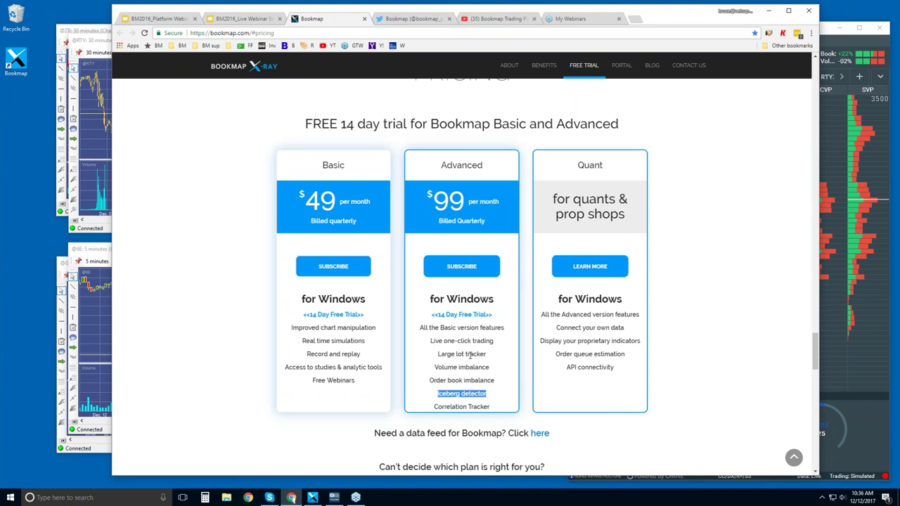
pyautogui.moveTo(433, 406); pyautogui.dragTo(465, 406)
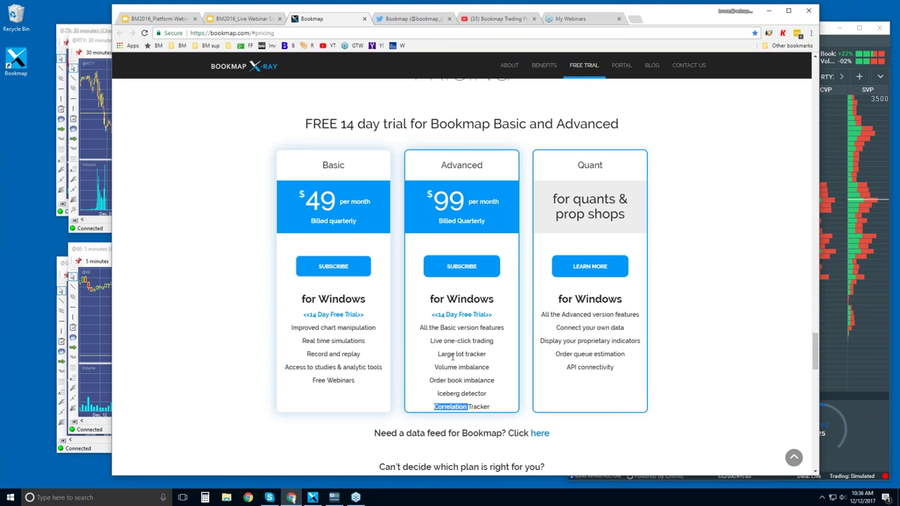
pyautogui.moveTo(434, 366); pyautogui.dragTo(494, 380)
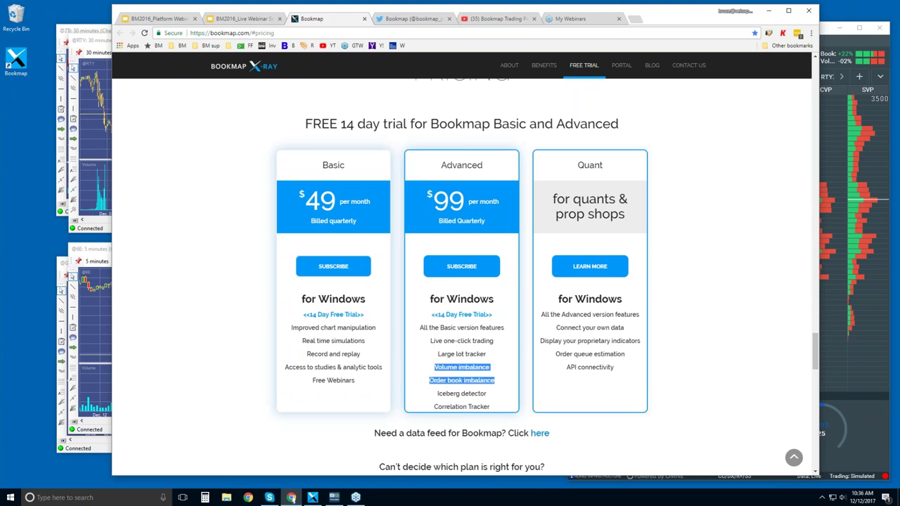
pyautogui.click(470, 384)
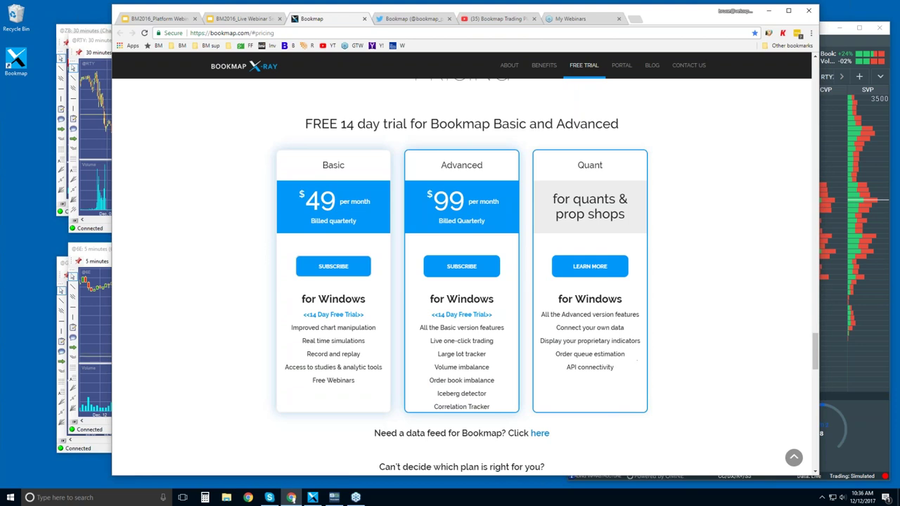
pyautogui.scroll(-1, 641, 362)
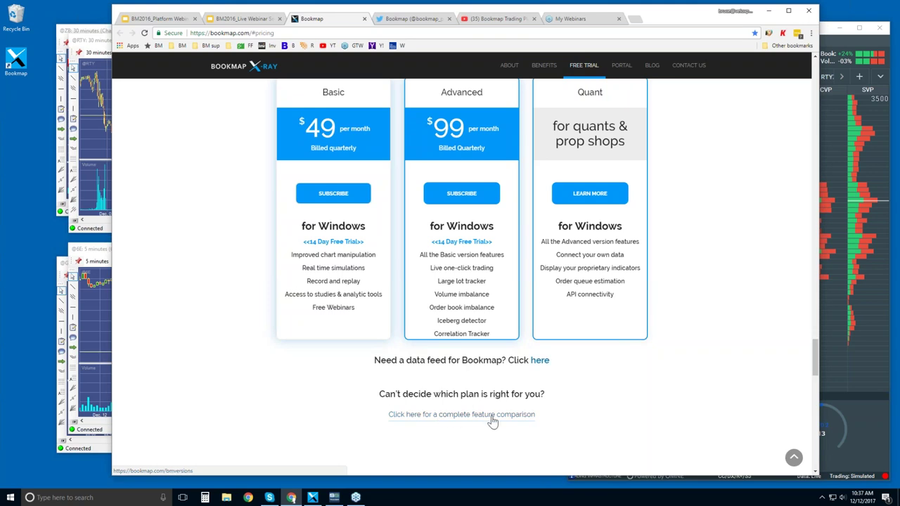
# Step: Switch to Bookmap's Twitter page and look over its recent tweets
pyautogui.click(411, 20)
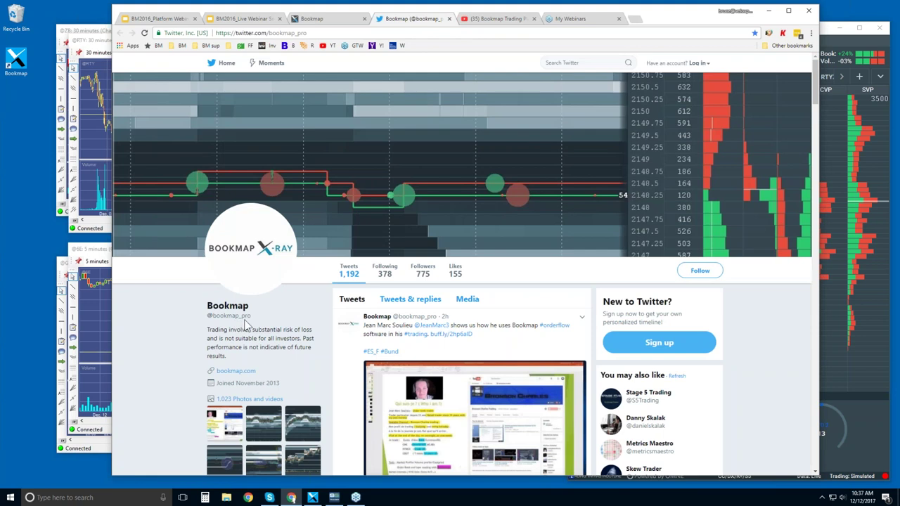
pyautogui.scroll(-3, 314, 322)
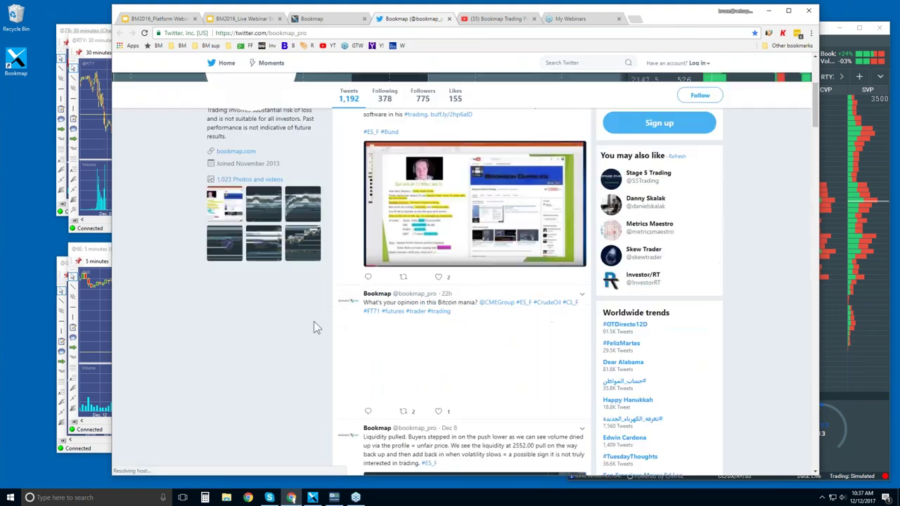
pyautogui.scroll(3, 313, 321)
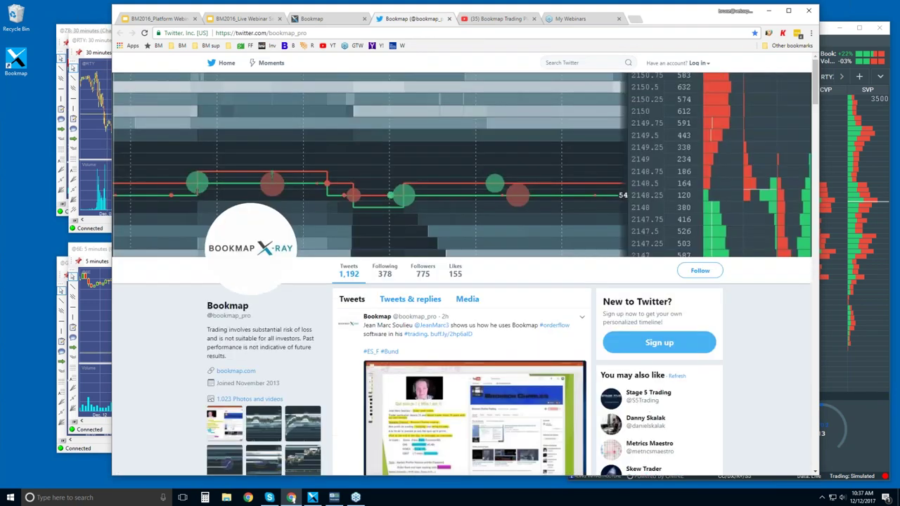
# Step: Switch to the Bookmap Trading Platform YouTube channel and look through its intro, features and order flow video playlists
pyautogui.click(483, 19)
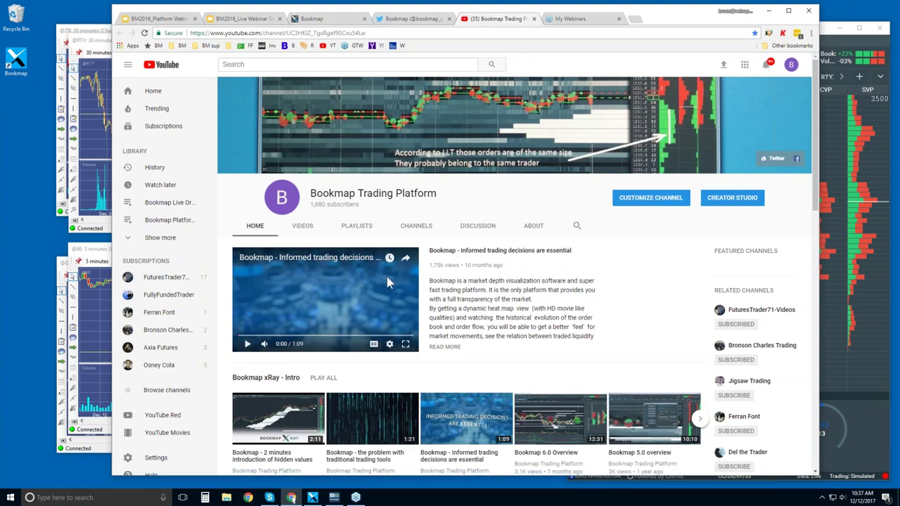
pyautogui.scroll(-2, 364, 304)
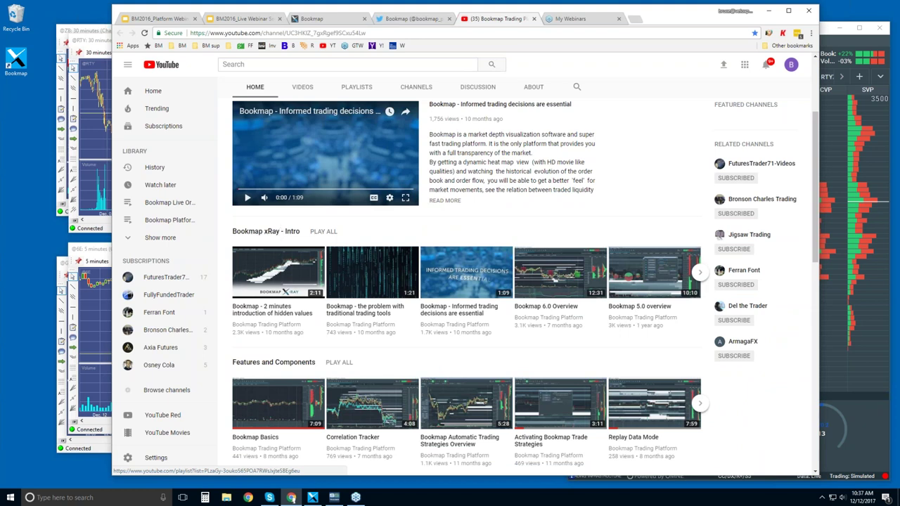
pyautogui.scroll(-3, 266, 232)
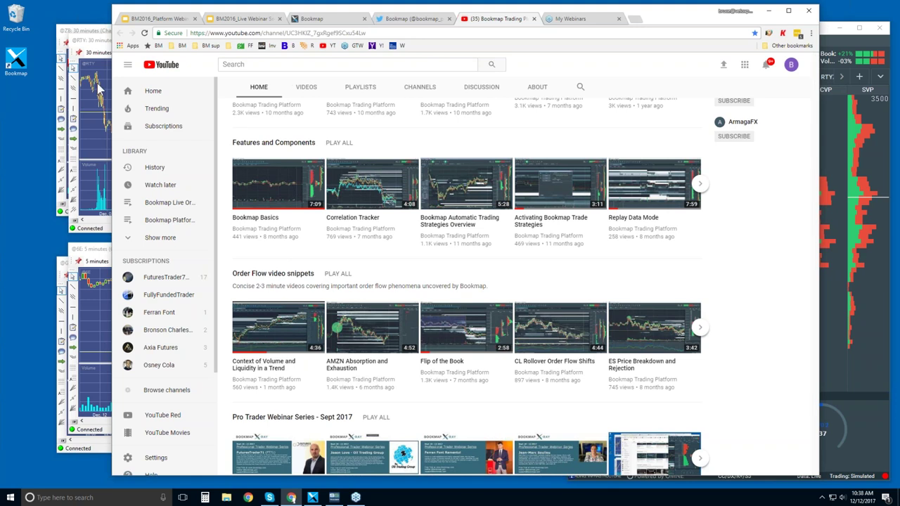
# Step: Bring the market chart windows in front of the browser, and switch to the Bookmap platform with its window maximized
pyautogui.click(101, 43)
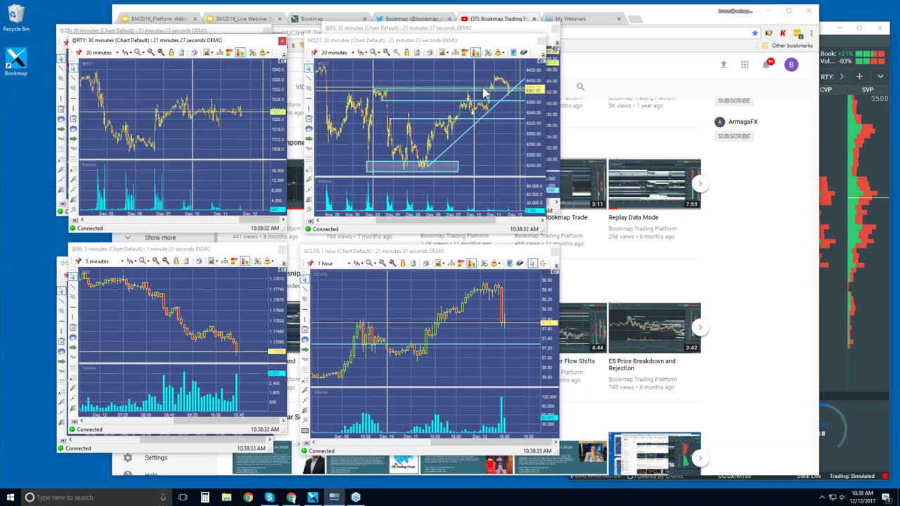
pyautogui.click(836, 37)
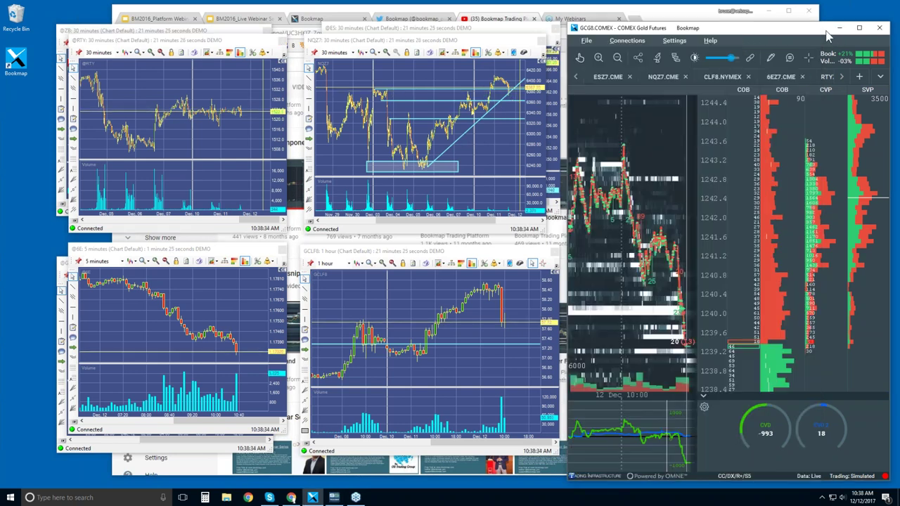
pyautogui.doubleClick(741, 33)
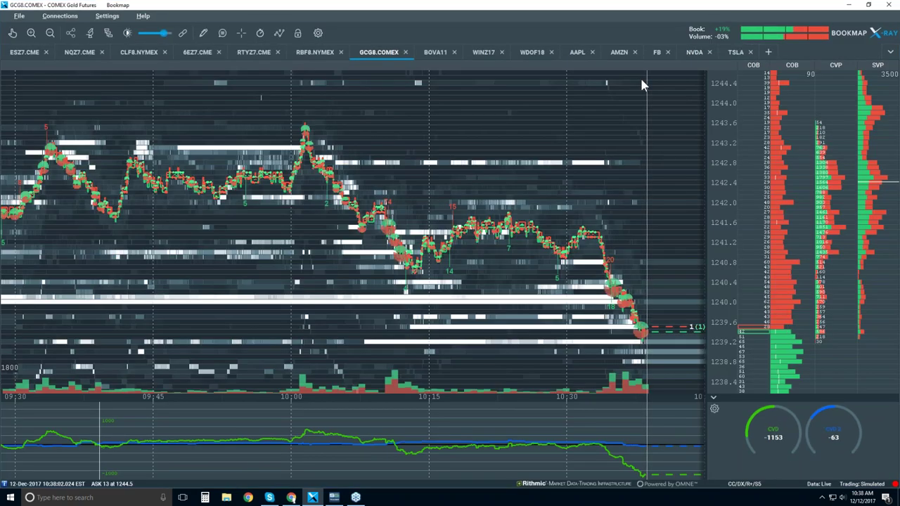
# Step: Show the NQZ7.CME chart and zoom in on its time axis to about 09:15 to 10:45
pyautogui.click(78, 53)
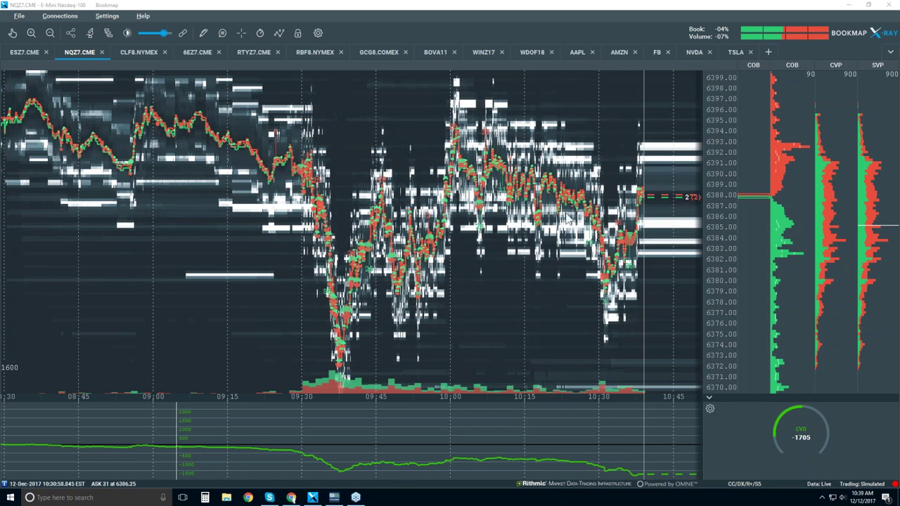
pyautogui.scroll(2, 553, 220)
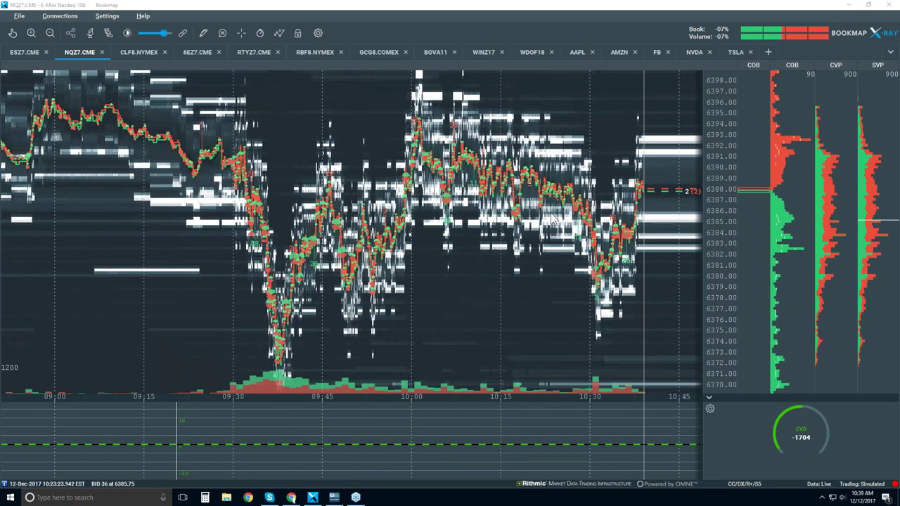
pyautogui.scroll(2, 553, 220)
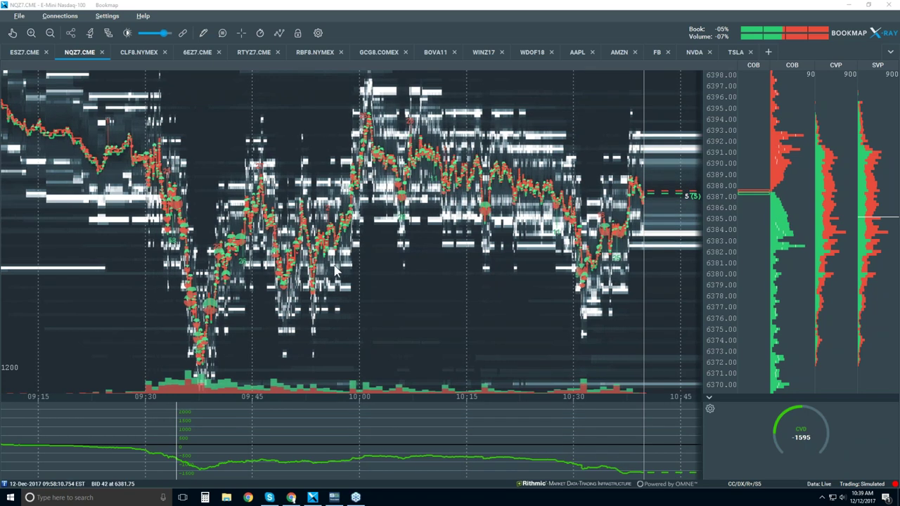
# Step: Collapse the lower indicator pane, show candlestick bars, and turn off volume dots, indicators, heatmap, extended and best bid/ask layers on the NQZ7.CME chart
pyautogui.click(709, 397)
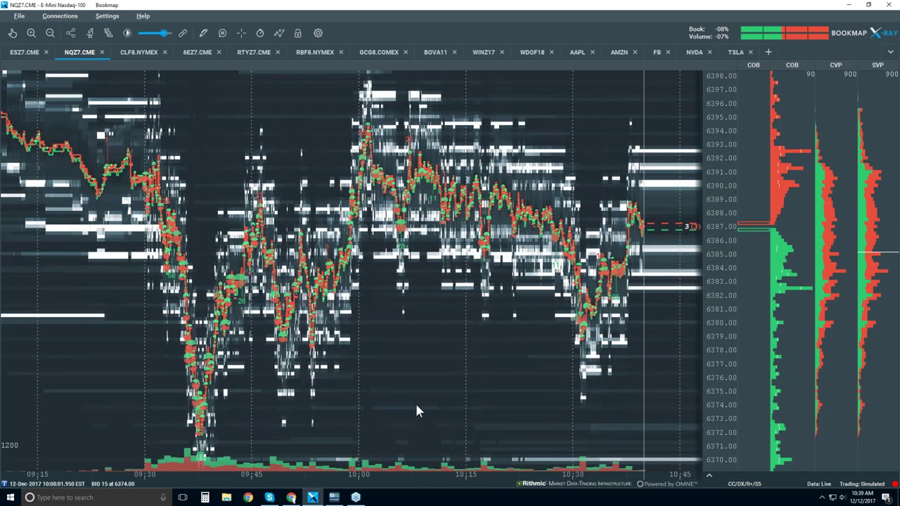
pyautogui.click(279, 33)
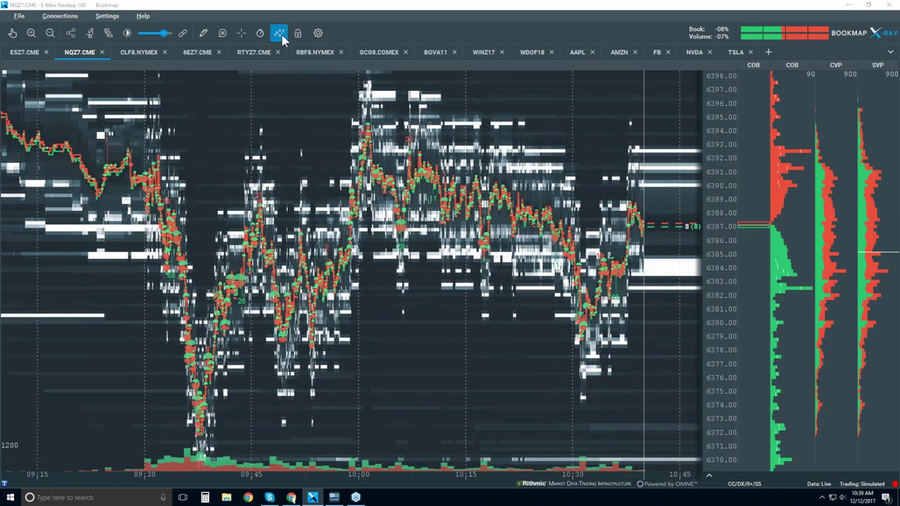
pyautogui.click(310, 71)
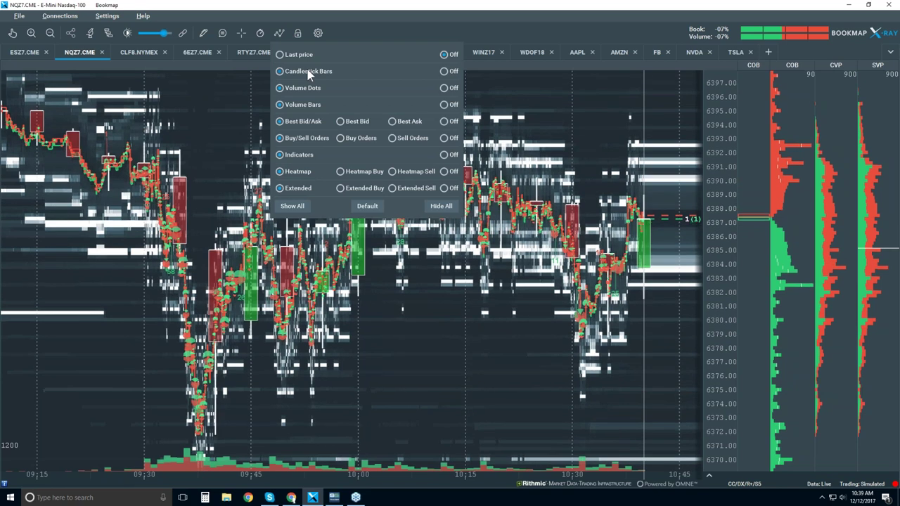
pyautogui.click(444, 88)
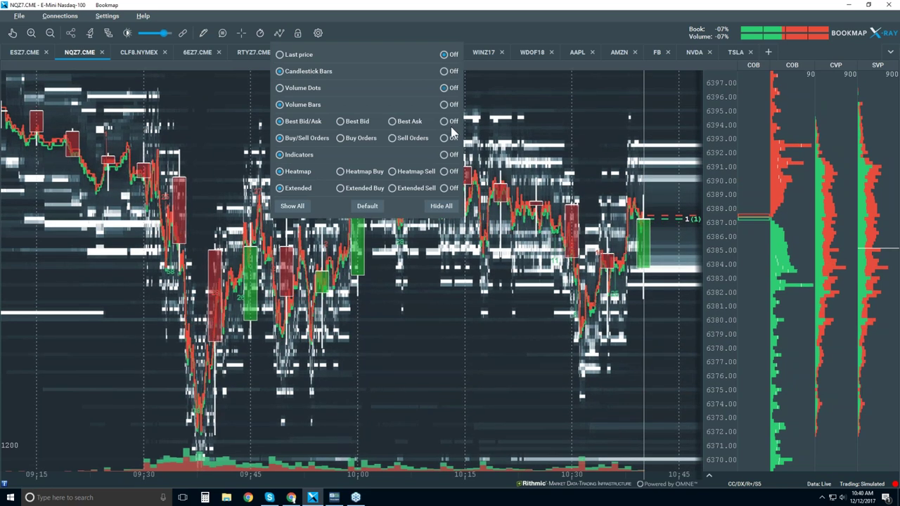
pyautogui.click(445, 155)
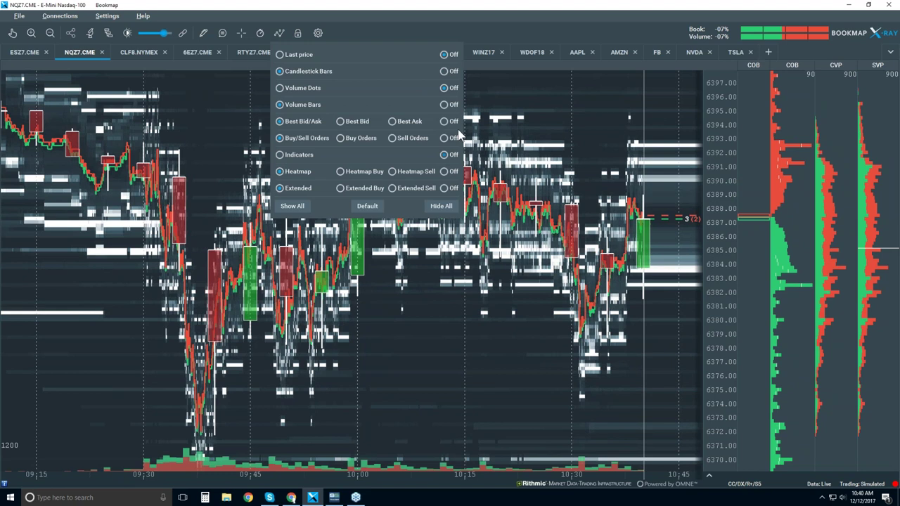
pyautogui.click(445, 171)
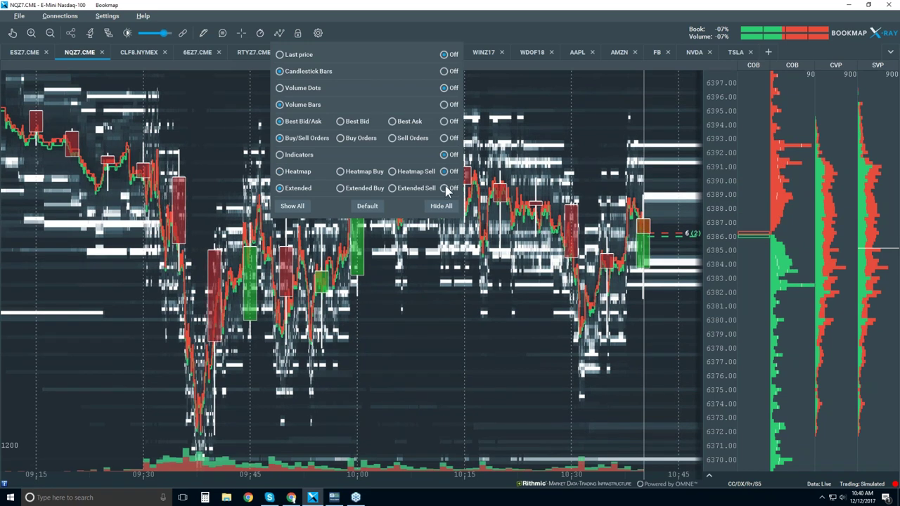
pyautogui.click(445, 189)
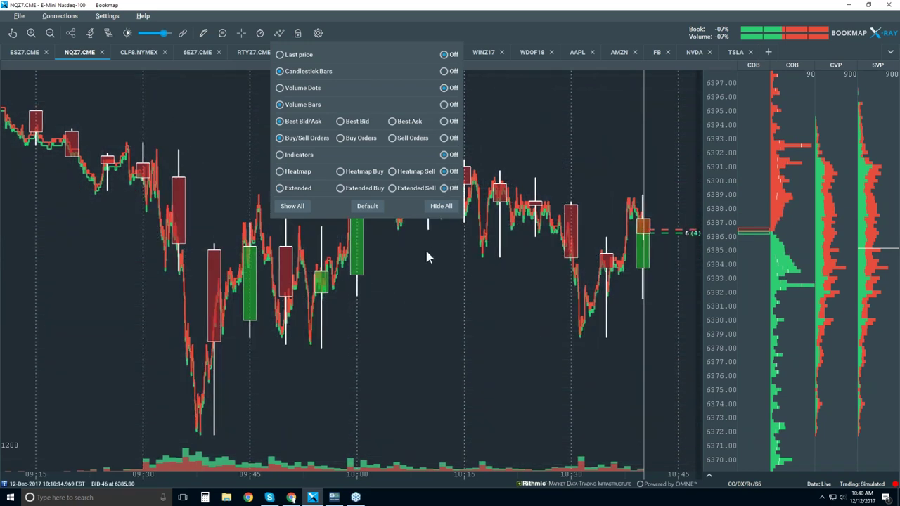
pyautogui.click(445, 121)
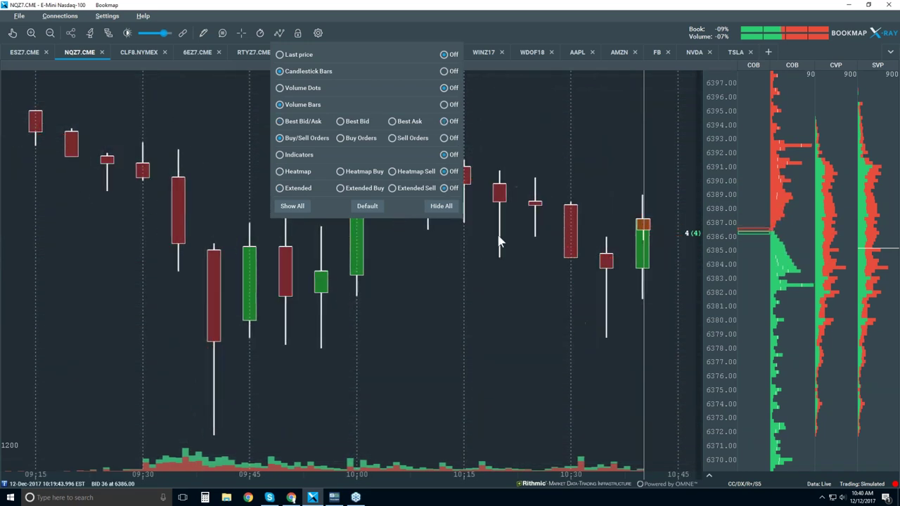
# Step: Show the combined Best Bid/Ask lines over the candlesticks and zoom in on the chart to about 09:20 to 09:40
pyautogui.scroll(-2, 494, 227)
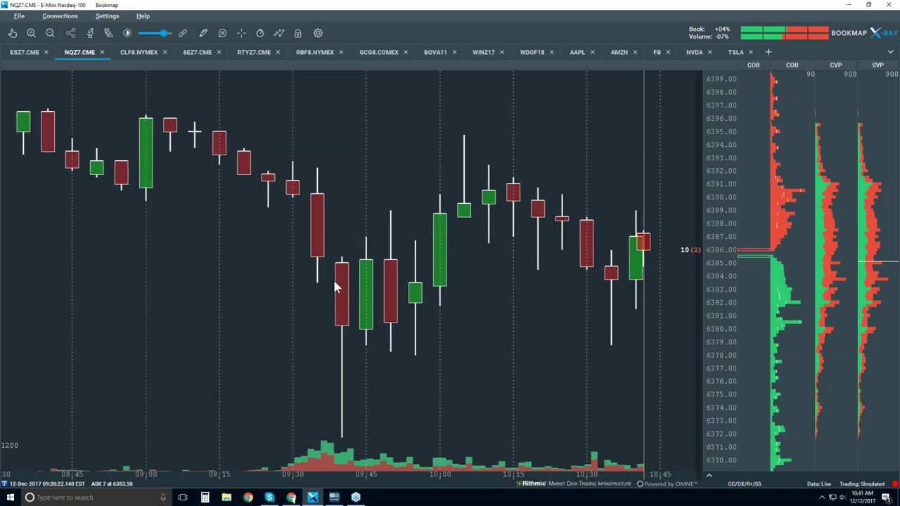
pyautogui.click(278, 34)
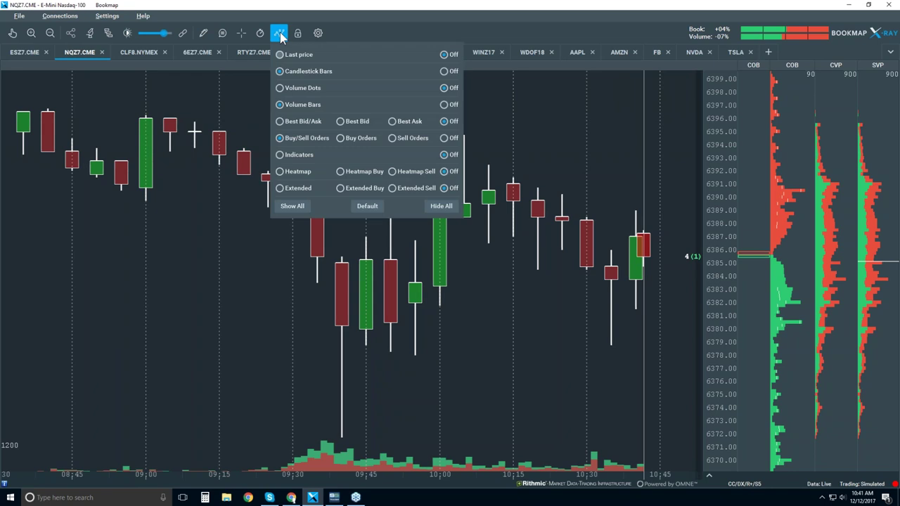
pyautogui.click(310, 124)
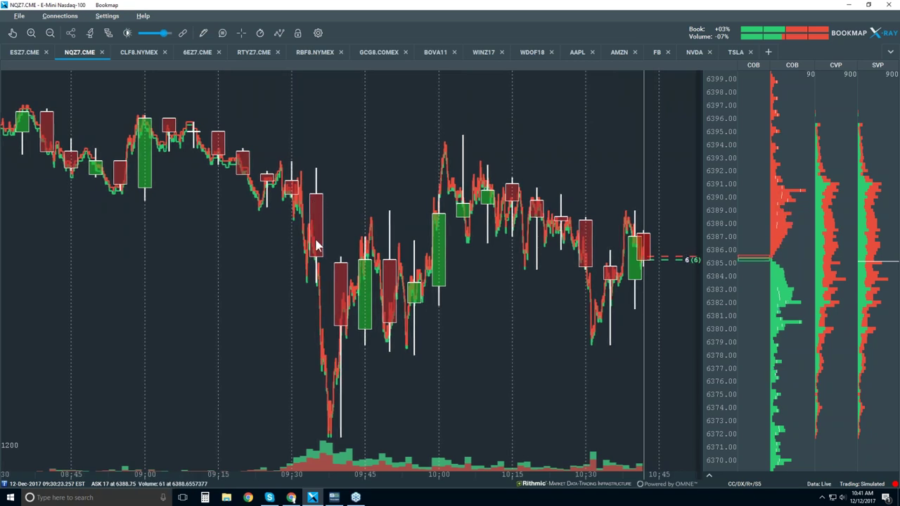
pyautogui.click(13, 33)
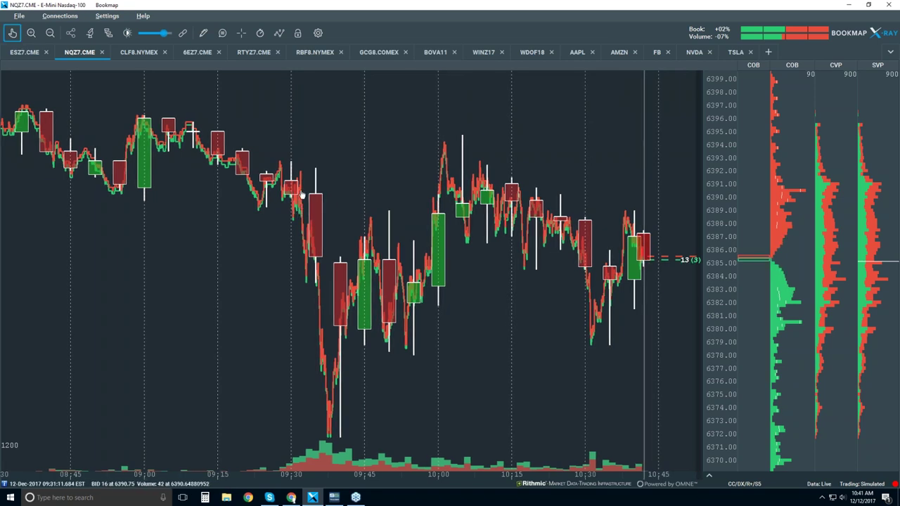
pyautogui.scroll(5, 307, 198)
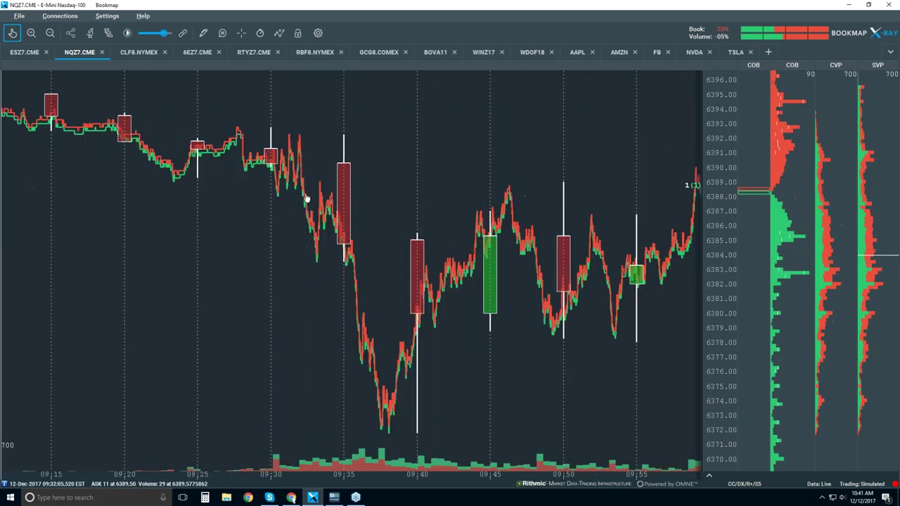
pyautogui.scroll(5, 422, 197)
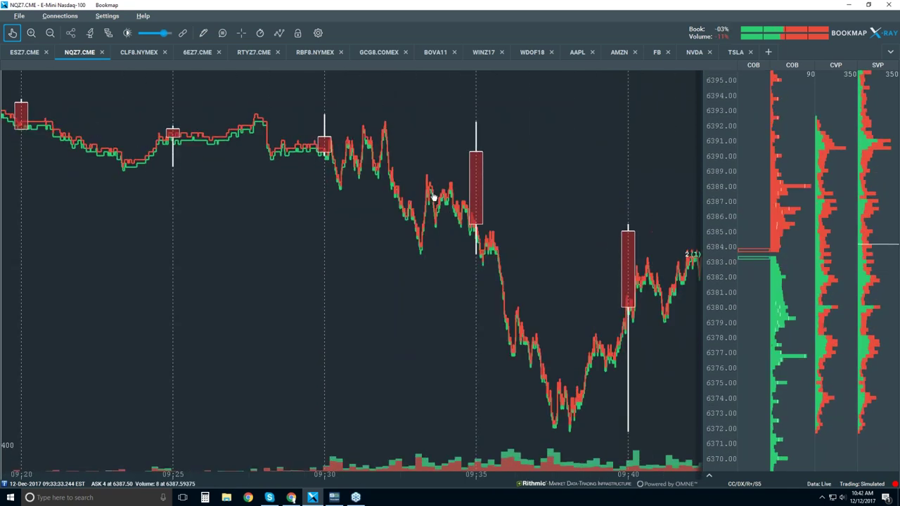
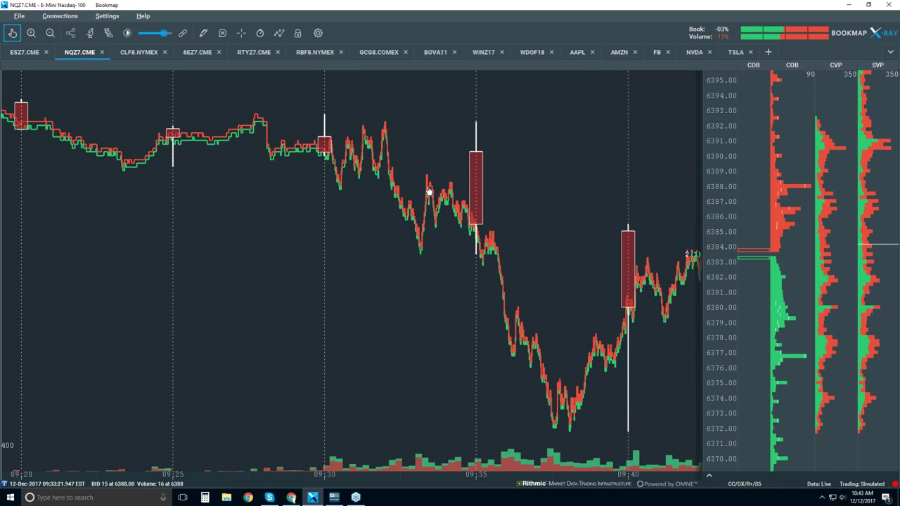
# Step: Turn the volume dots back on over the bid and ask lines
pyautogui.click(279, 33)
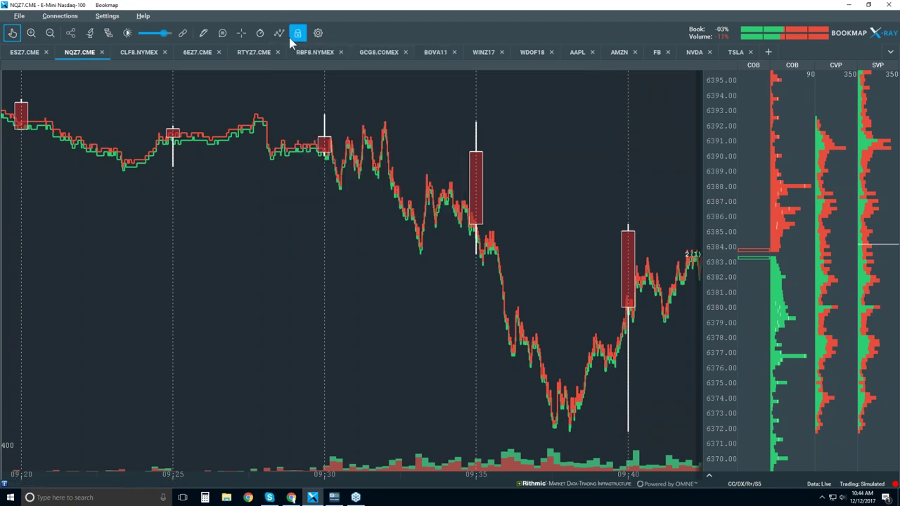
pyautogui.click(279, 35)
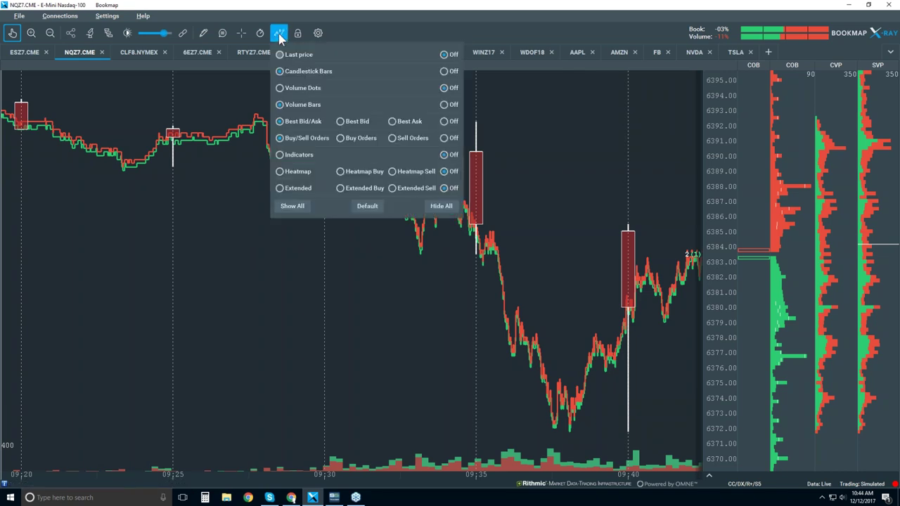
pyautogui.click(297, 87)
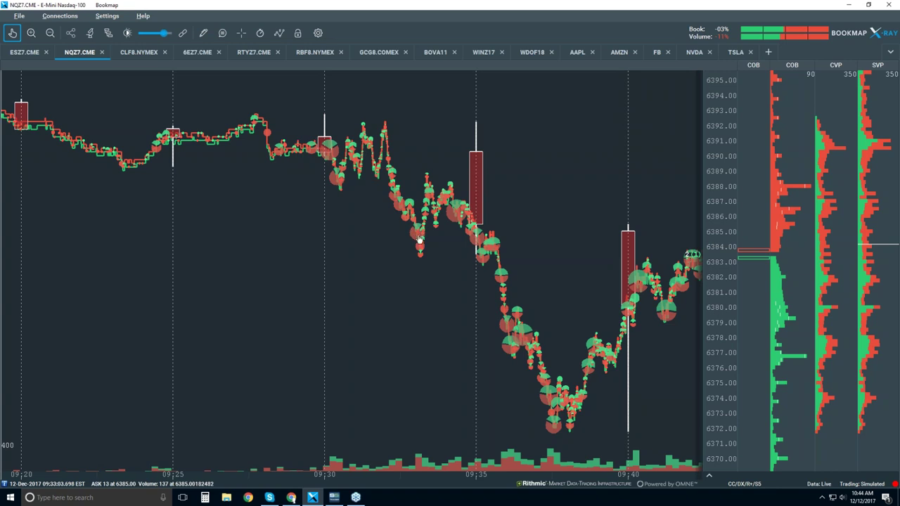
# Step: Zoom in to sub-second level to examine the individual trades within a volume dot at about 09:33:08.915
pyautogui.scroll(2, 418, 238)
pyautogui.scroll(3, 419, 238)
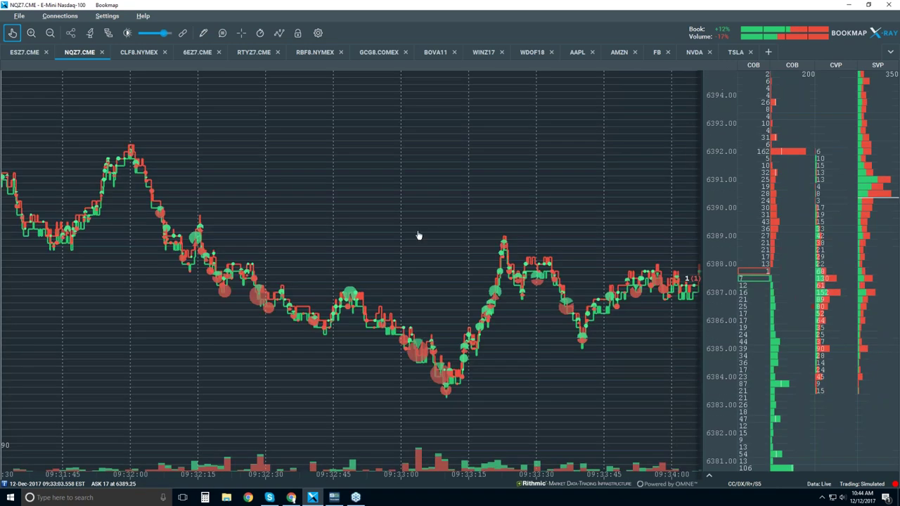
pyautogui.scroll(5, 459, 387)
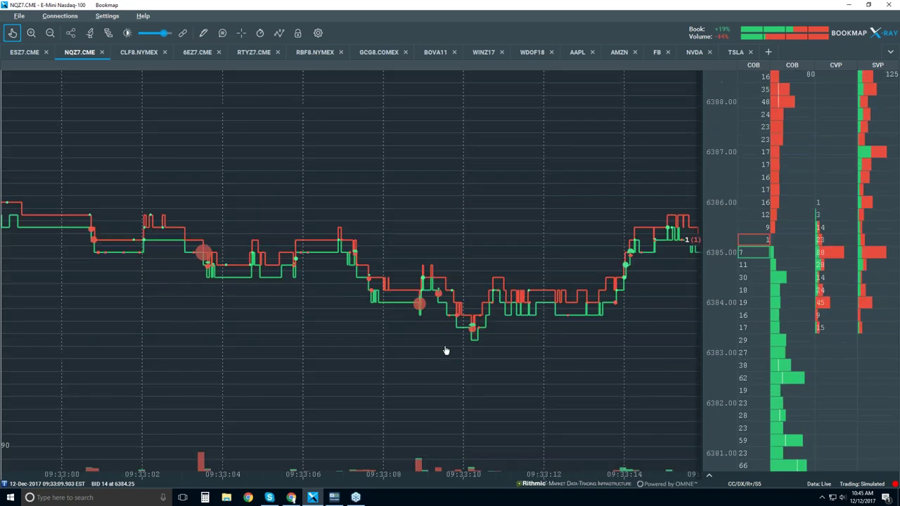
pyautogui.scroll(6, 402, 320)
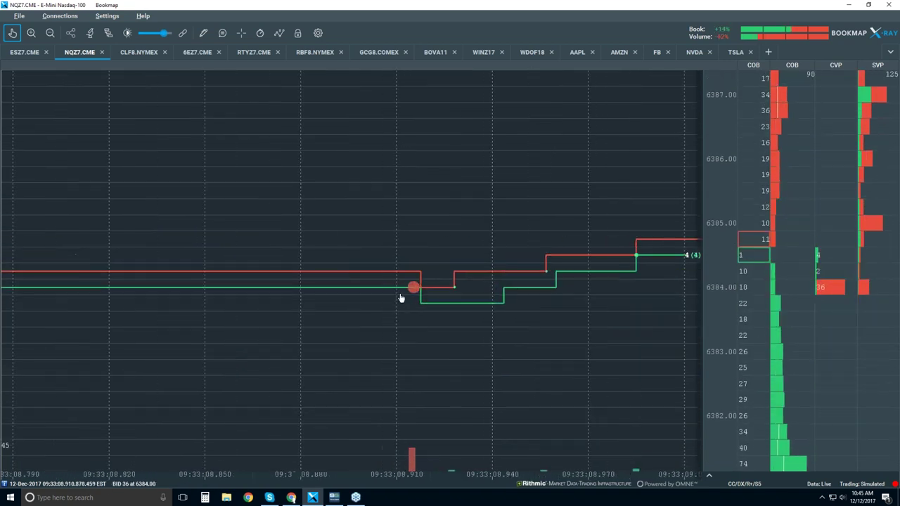
pyautogui.scroll(6, 454, 273)
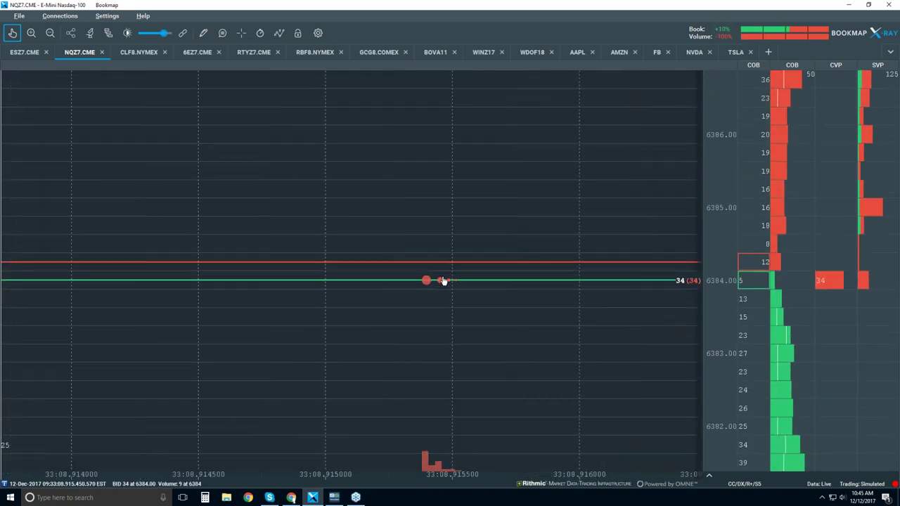
pyautogui.scroll(-4, 433, 286)
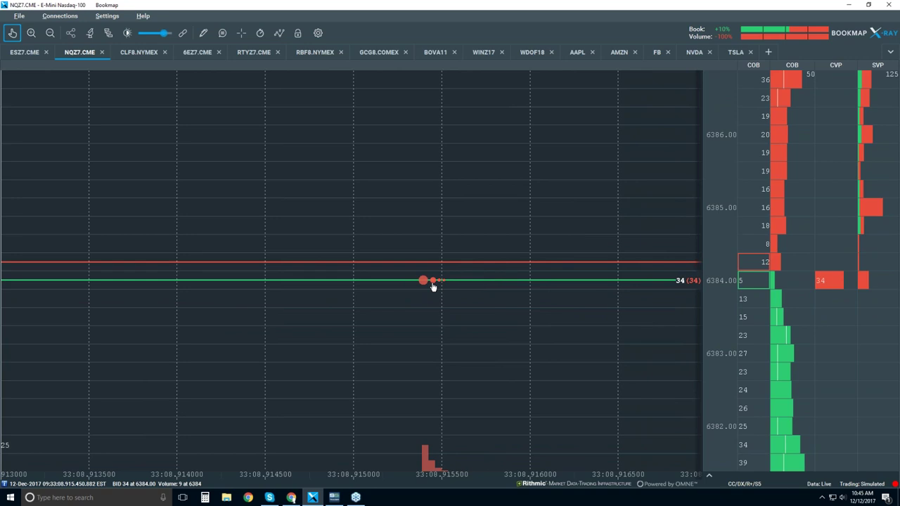
pyautogui.scroll(-2, 433, 286)
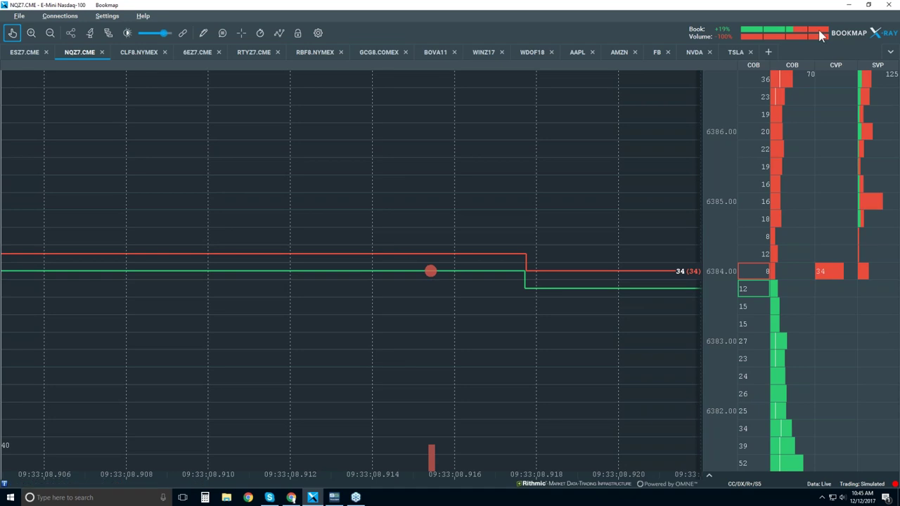
# Step: Try to subscribe to the symbol NQZ7 with Rithmic as platform and CME as exchange
pyautogui.click(768, 53)
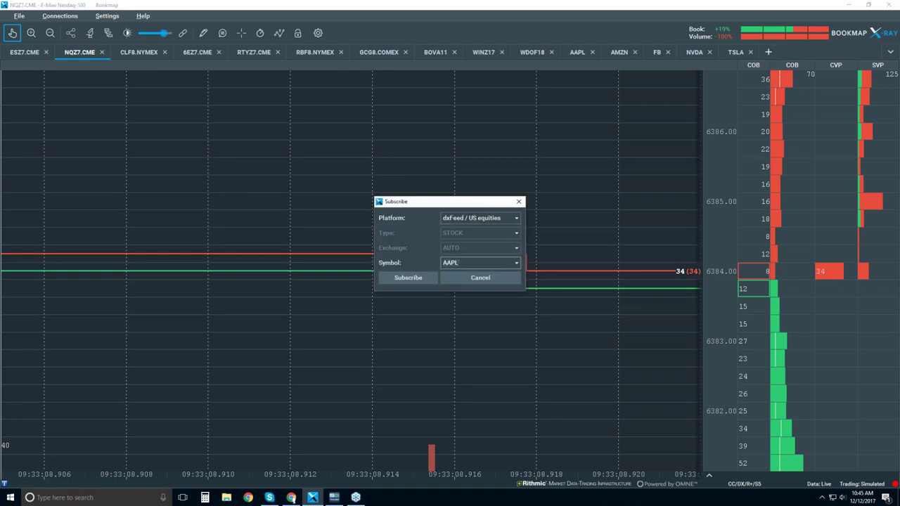
pyautogui.click(511, 218)
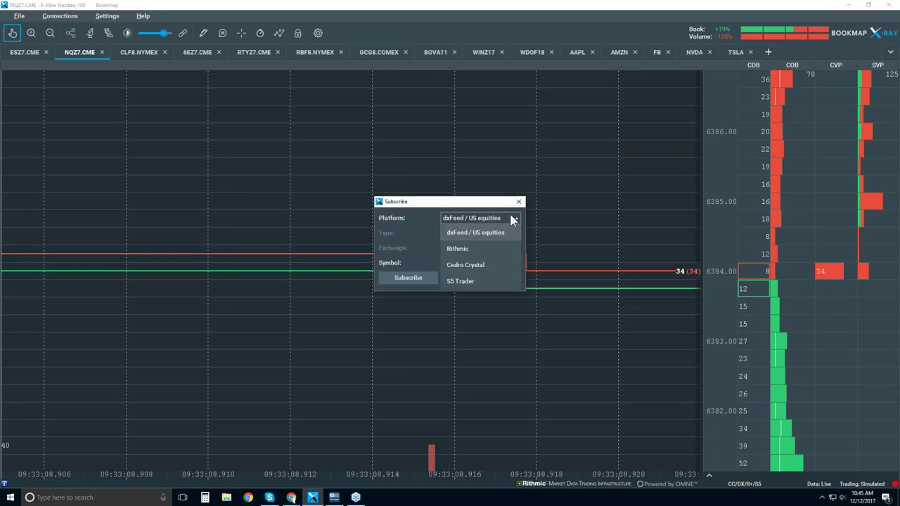
pyautogui.click(490, 248)
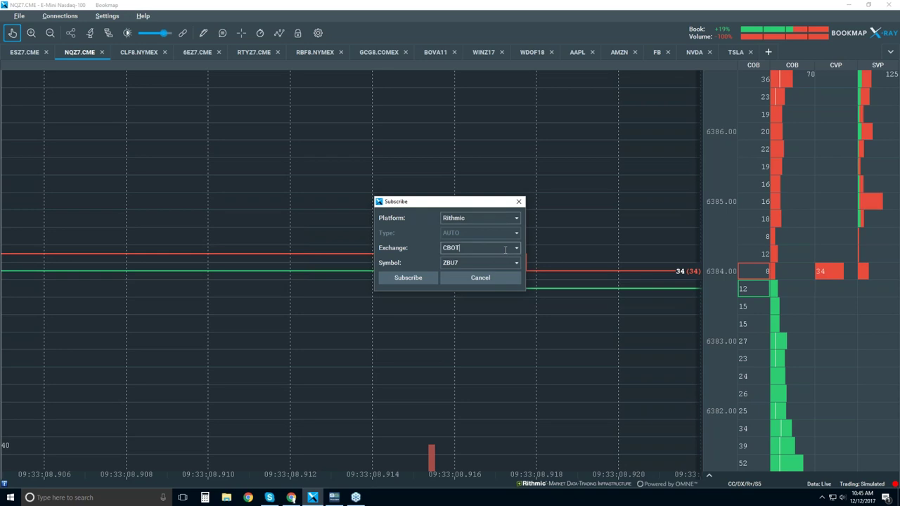
pyautogui.click(514, 248)
pyautogui.click(483, 276)
pyautogui.click(517, 263)
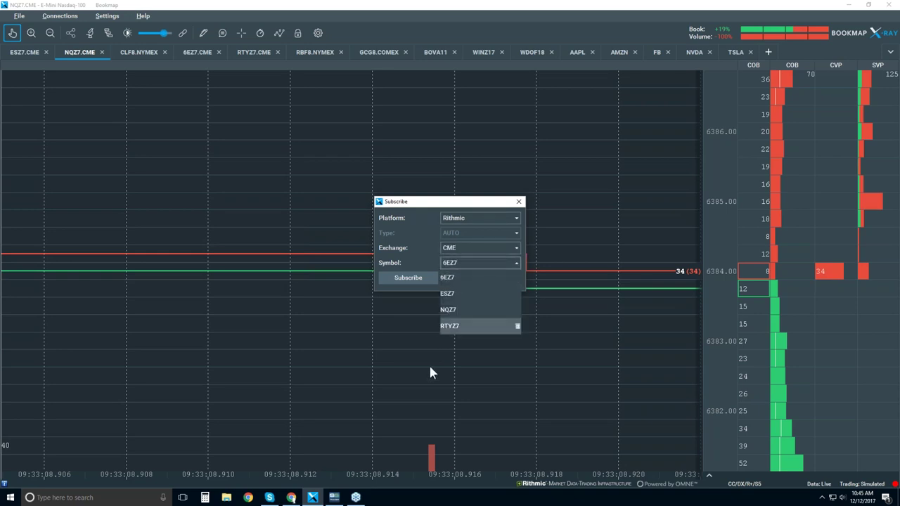
pyautogui.click(470, 312)
pyautogui.click(407, 278)
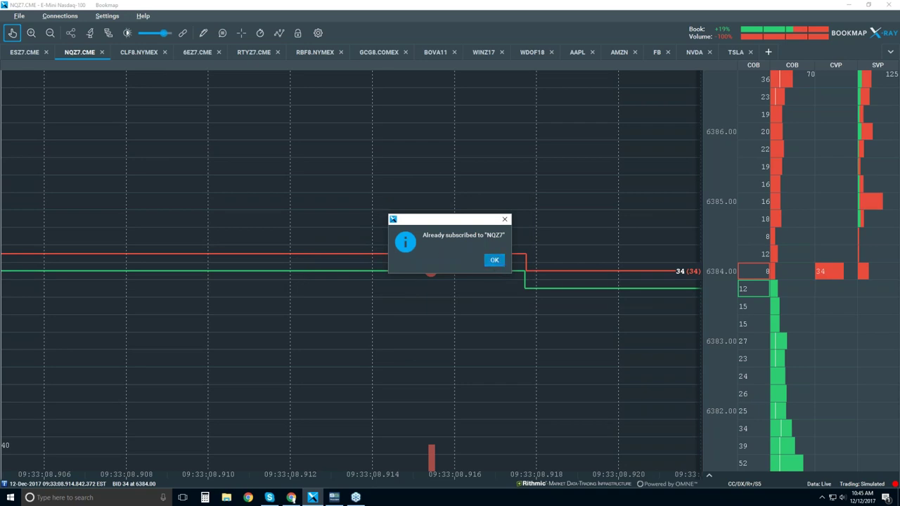
pyautogui.click(494, 262)
# Step: Subscribe to the symbol NQH8 on CME through Rithmic and place its chart tab directly after NQZ7.CME
pyautogui.click(768, 52)
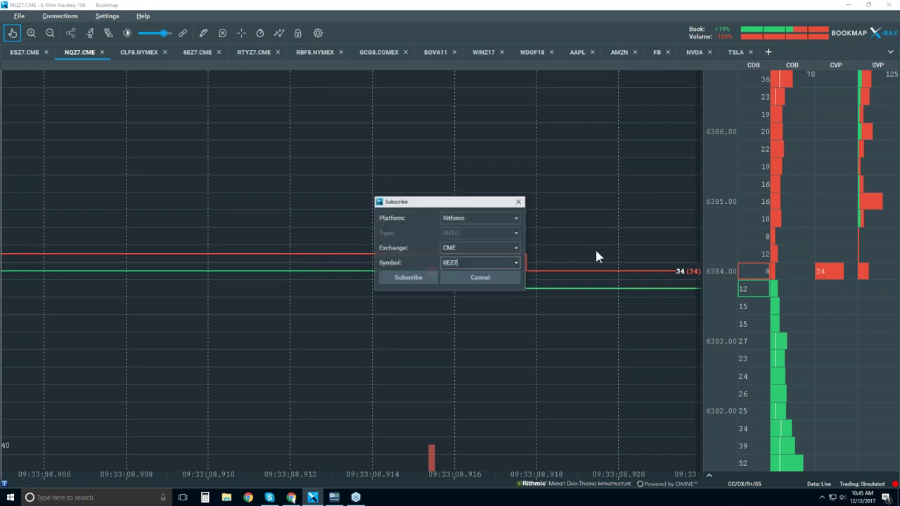
pyautogui.click(514, 261)
pyautogui.click(464, 279)
pyautogui.press('BackSpace')
pyautogui.press('BackSpace')
pyautogui.write('H8')
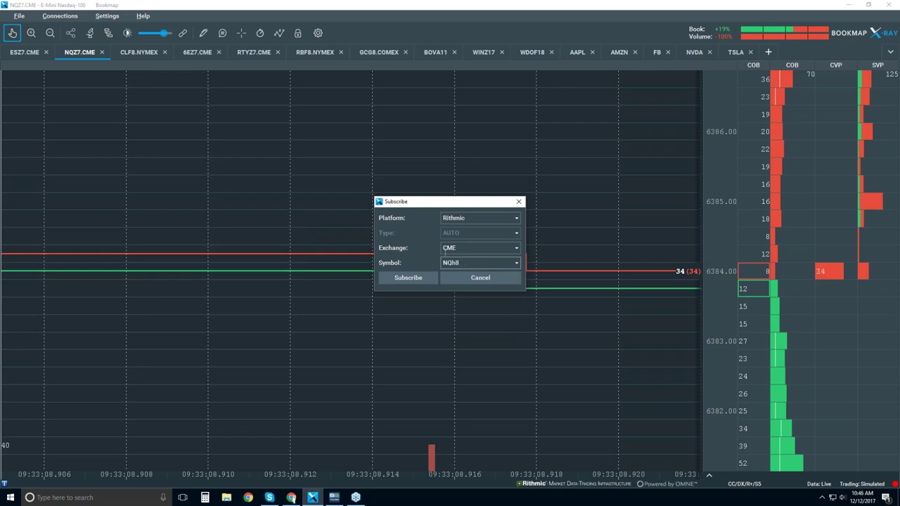
pyautogui.click(411, 280)
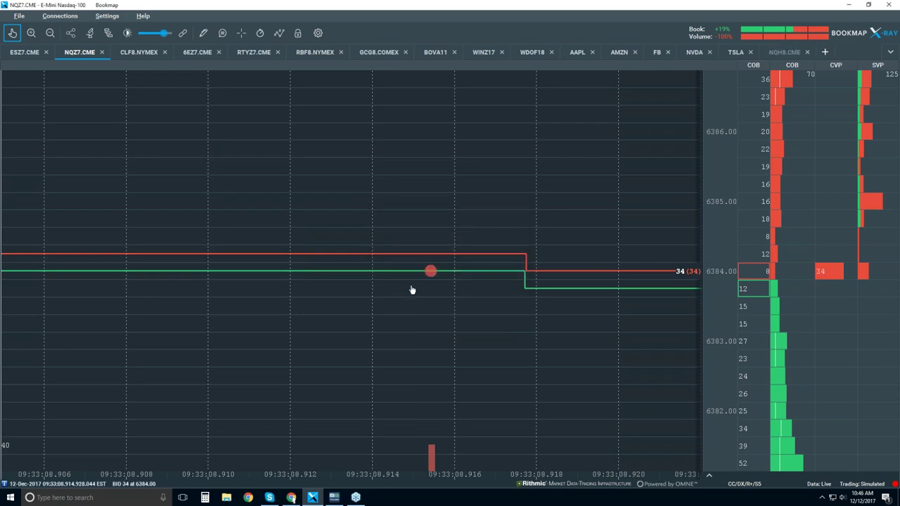
pyautogui.click(787, 54)
pyautogui.moveTo(789, 54); pyautogui.dragTo(125, 57)
# Step: Return to the NQZ7.CME chart and zoom out its time axis to about 10:33 to 10:46
pyautogui.click(80, 54)
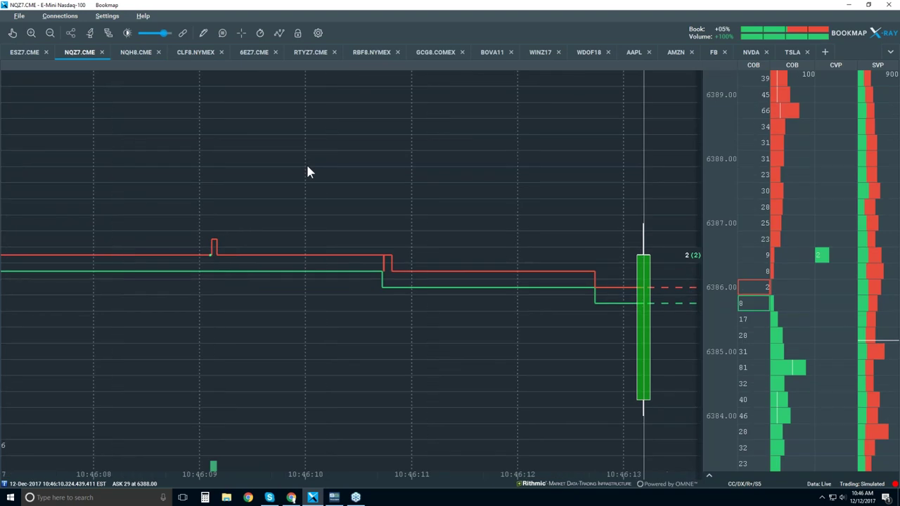
pyautogui.scroll(-10, 307, 172)
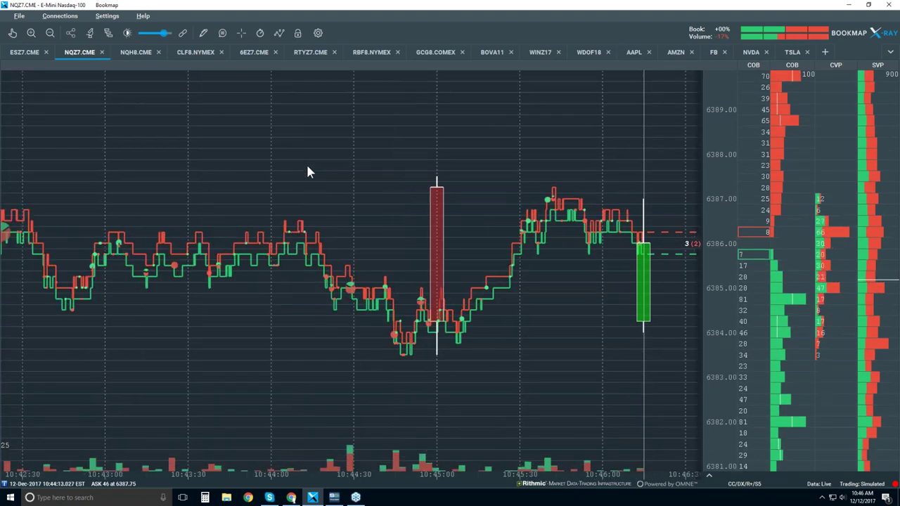
pyautogui.scroll(-3, 307, 171)
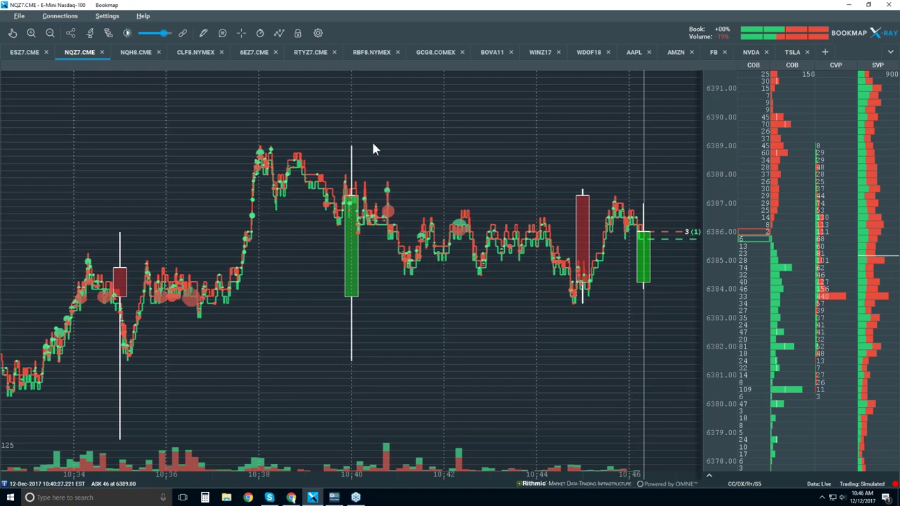
# Step: Zoom the NQZ7.CME chart's time axis out to cover about 09:05 to 10:46
pyautogui.scroll(-4, 459, 144)
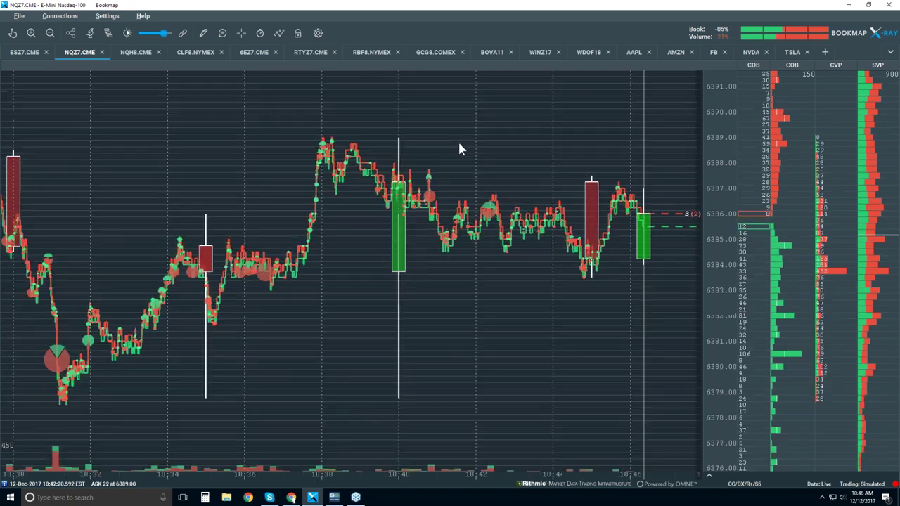
pyautogui.scroll(-3, 459, 145)
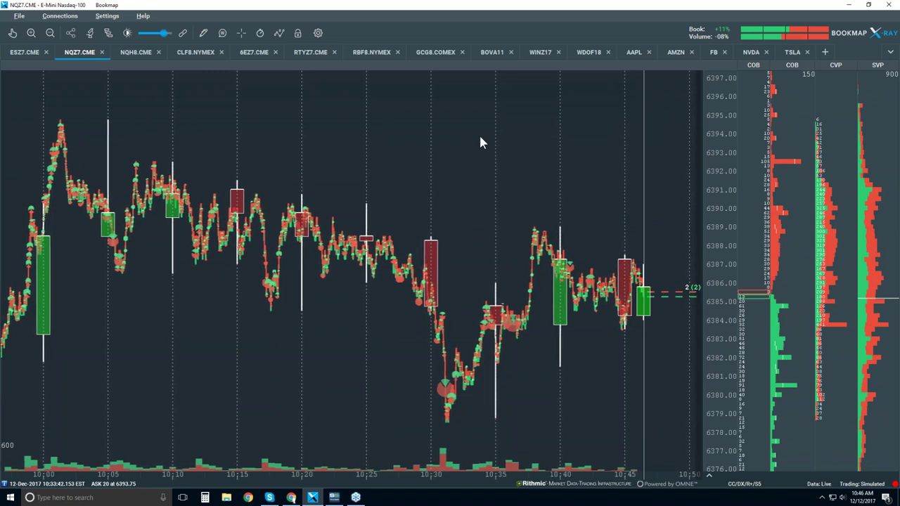
pyautogui.click(74, 52)
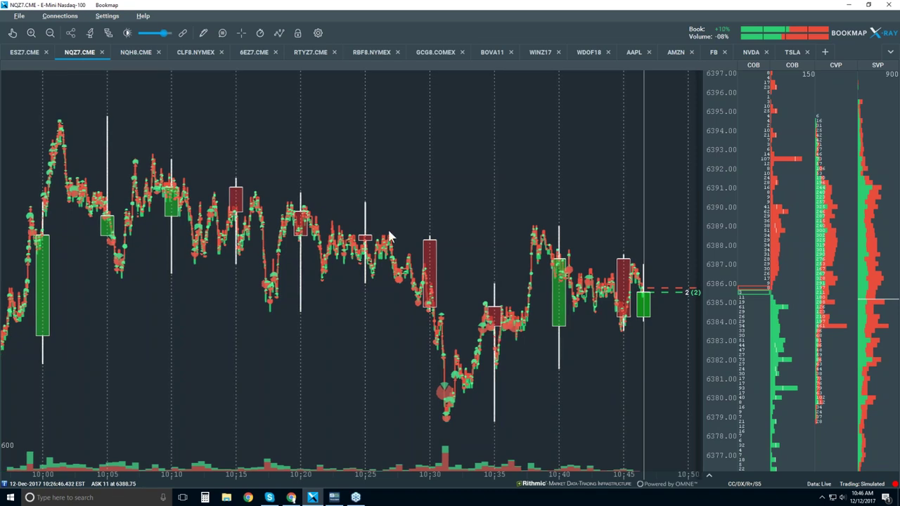
pyautogui.scroll(-3, 320, 226)
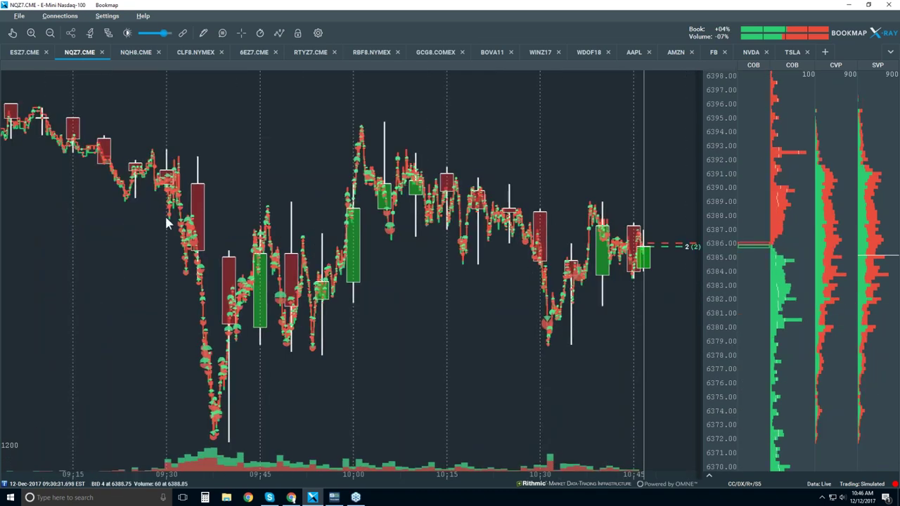
# Step: Turn on the hand mode and zoom in to sub-second level on the large sell volume dot at about 09:33:08.915
pyautogui.click(12, 33)
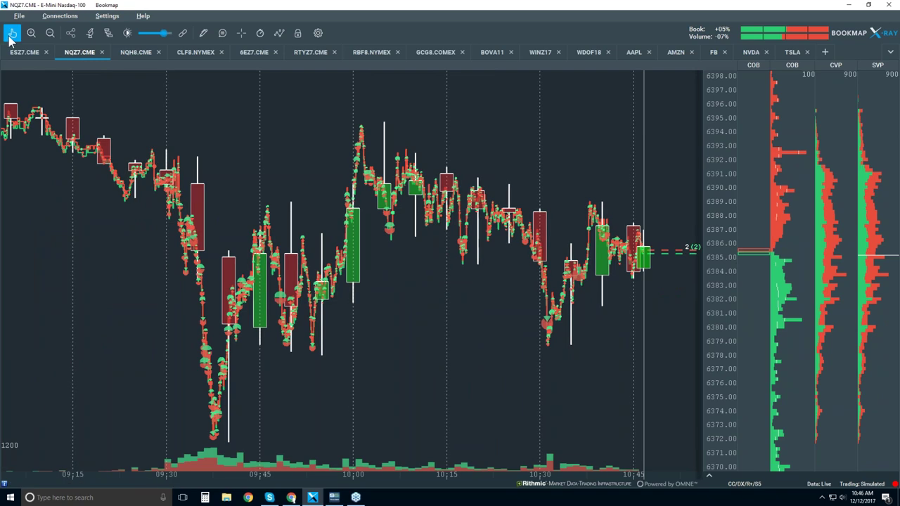
pyautogui.scroll(4, 184, 236)
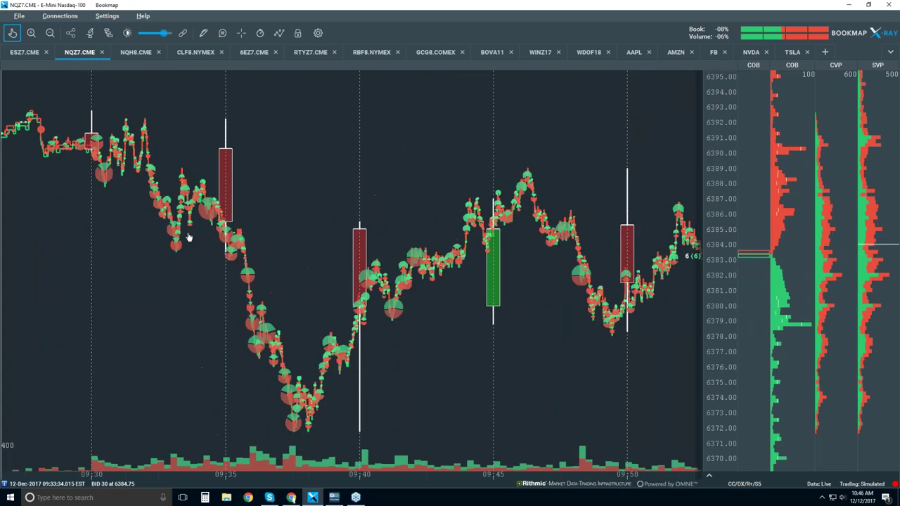
pyautogui.scroll(5, 172, 237)
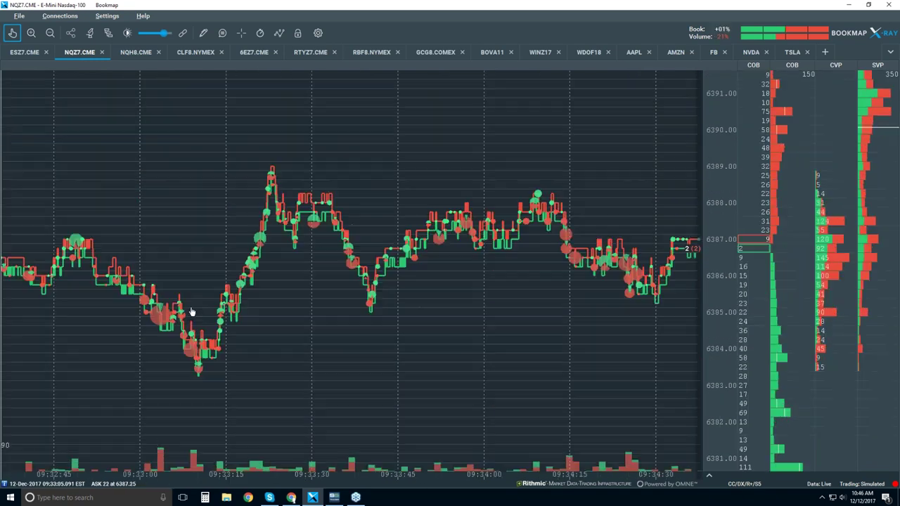
pyautogui.scroll(6, 189, 341)
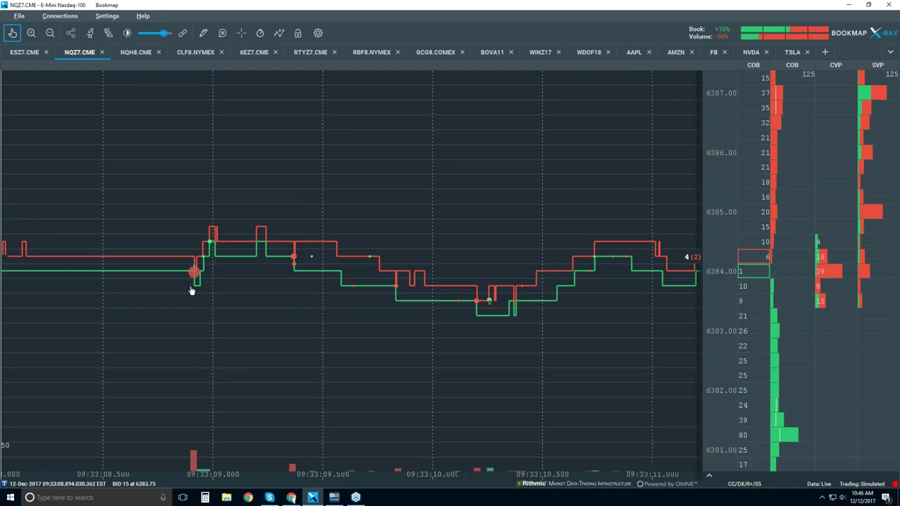
pyautogui.scroll(3, 452, 305)
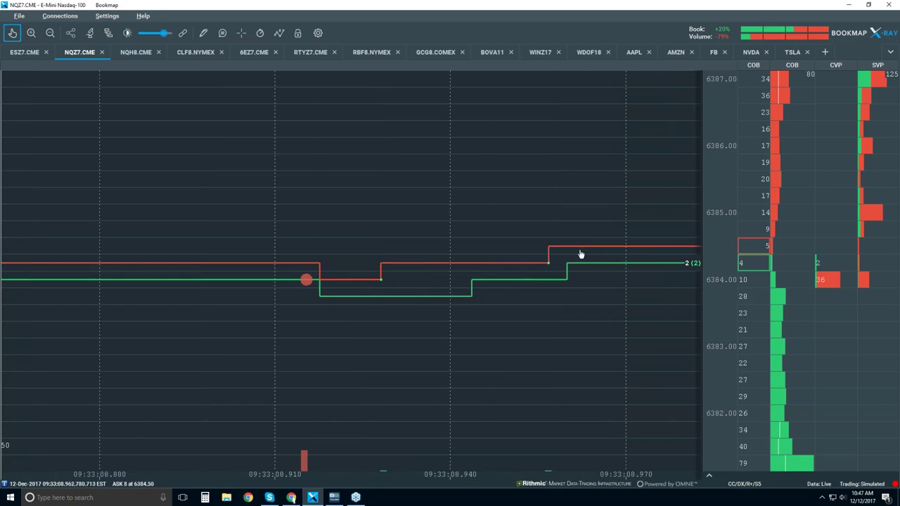
# Step: Zoom in to microsecond level on the small buy dot at about 09:33:08.985 to examine its separate trades
pyautogui.moveTo(381, 281); pyautogui.dragTo(420, 282)
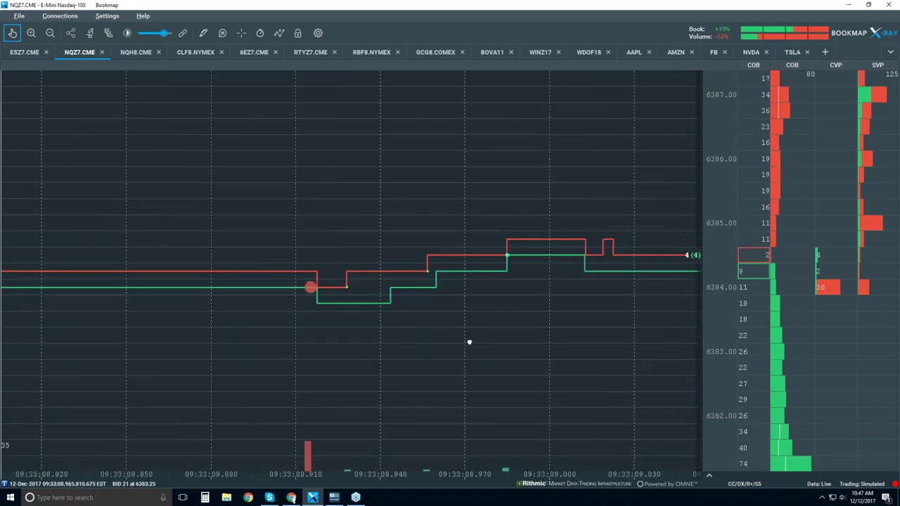
pyautogui.scroll(2, 328, 302)
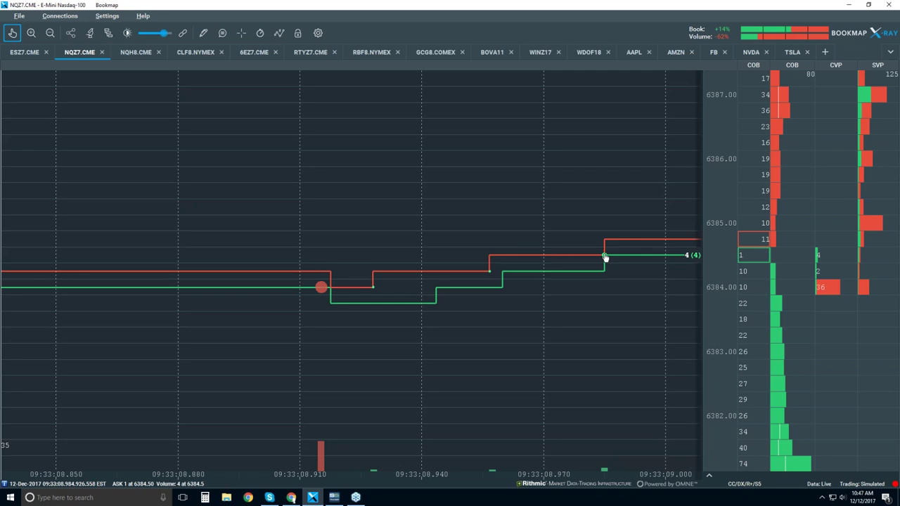
pyautogui.scroll(3, 605, 257)
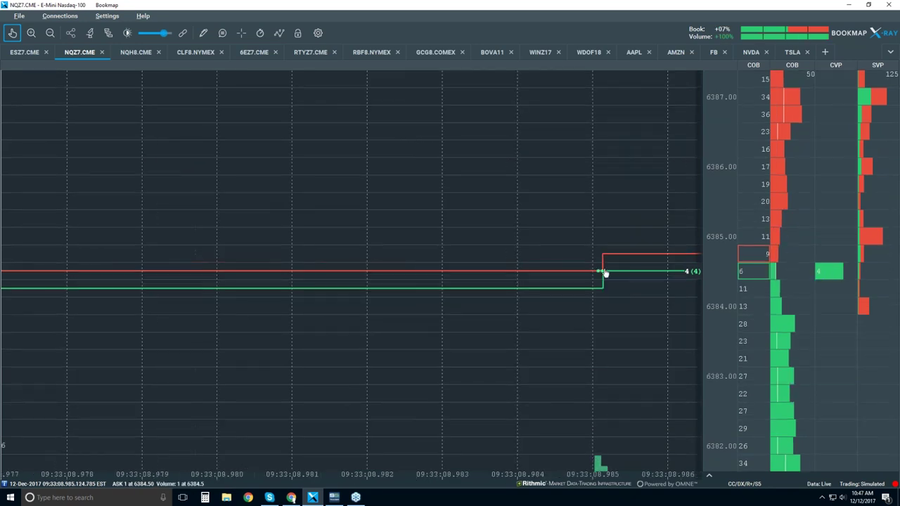
pyautogui.scroll(2, 602, 274)
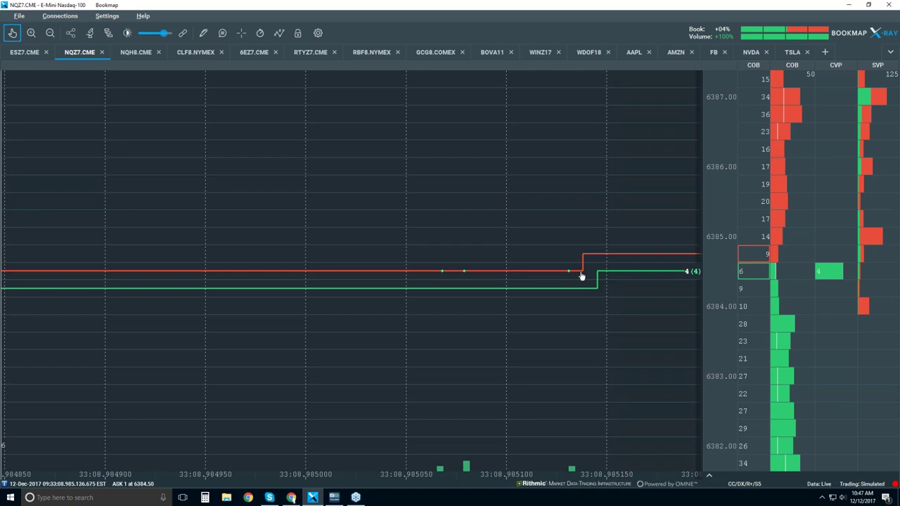
# Step: Return to the large sell dot at about 09:33:08.915 and zoom in until its individual trades are separated
pyautogui.scroll(-4, 473, 291)
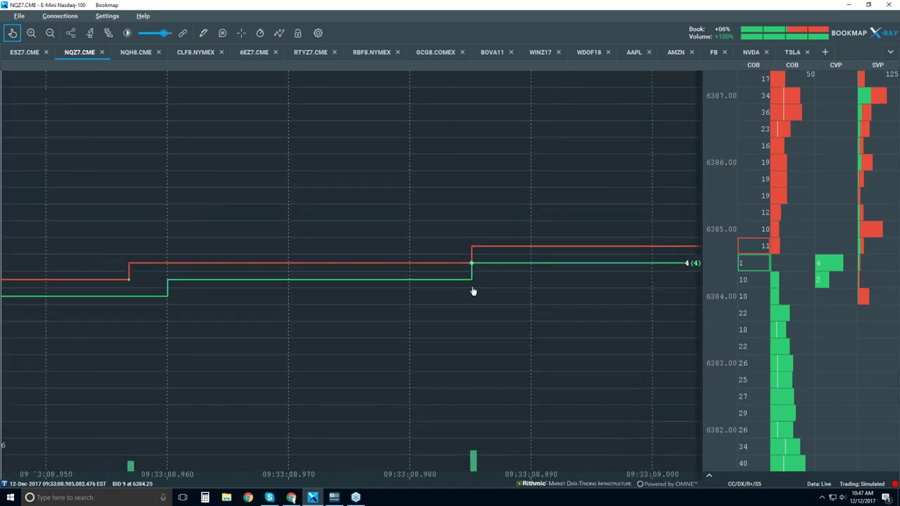
pyautogui.scroll(-2, 243, 311)
pyautogui.scroll(2, 147, 288)
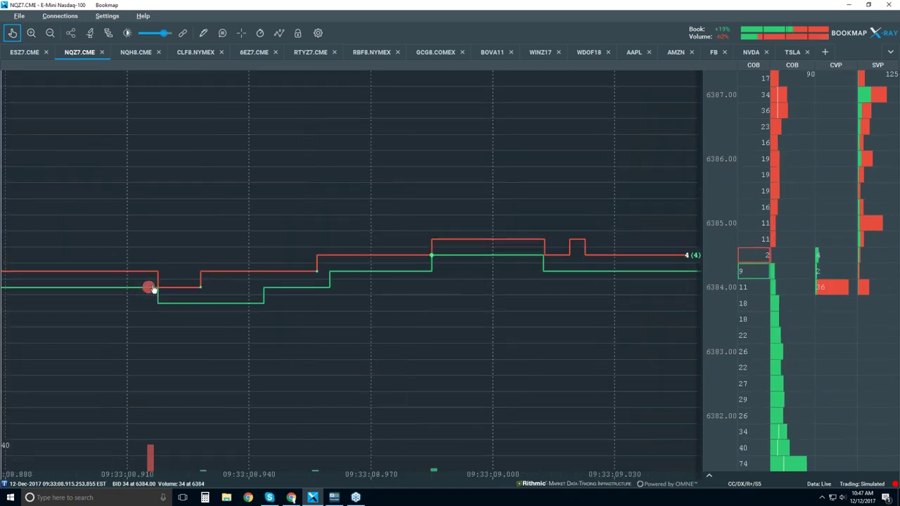
pyautogui.scroll(6, 149, 290)
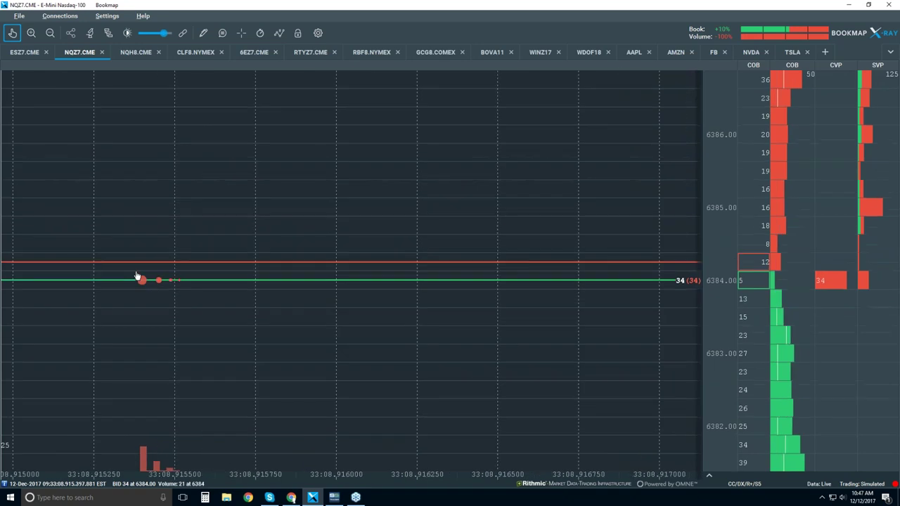
pyautogui.scroll(3, 145, 292)
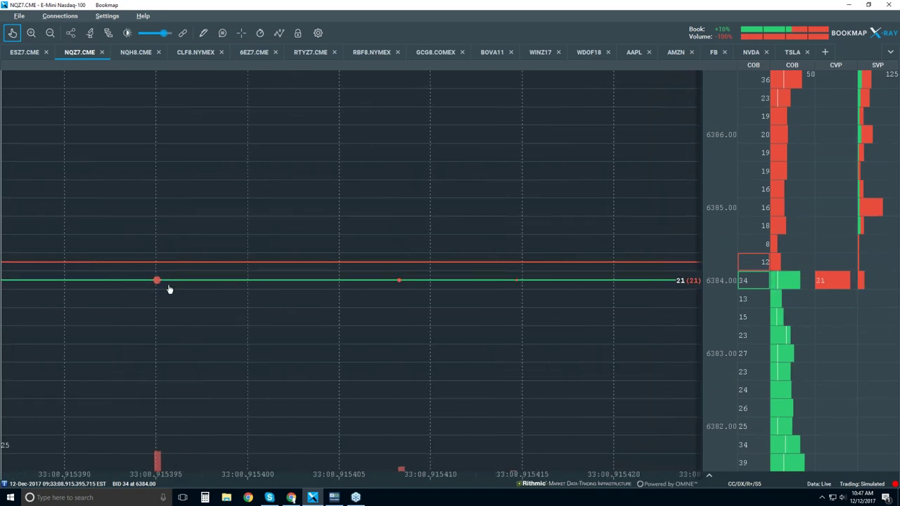
pyautogui.scroll(-2, 412, 331)
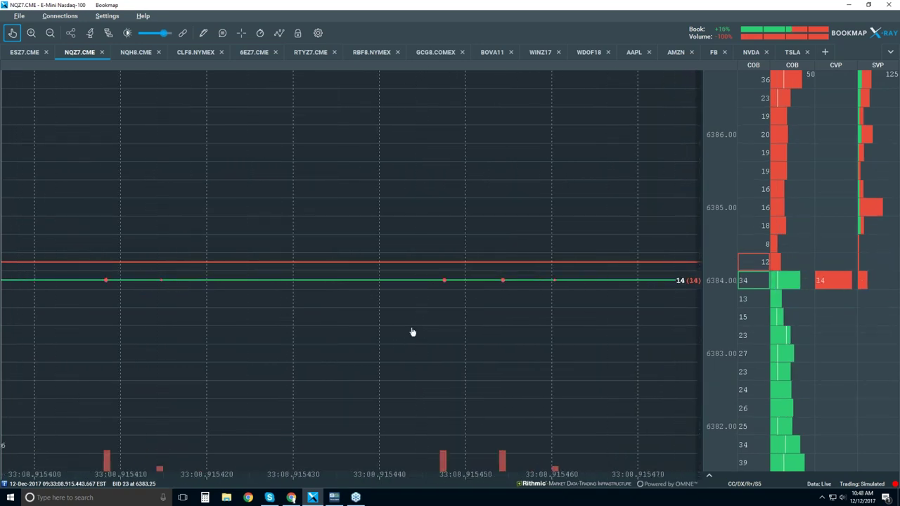
# Step: Zoom out from the separated trades until they merge back into one dot around 09:33:08.915
pyautogui.scroll(-1, 413, 331)
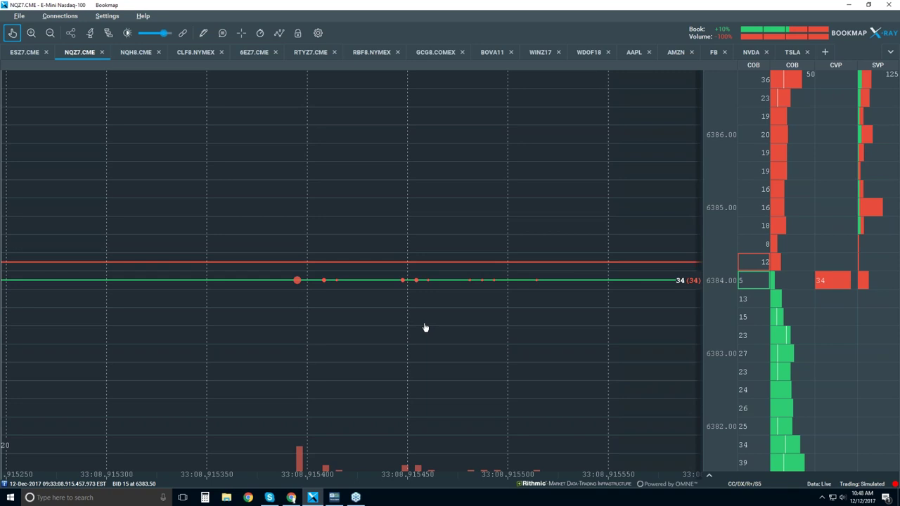
pyautogui.scroll(-2, 424, 328)
pyautogui.scroll(-3, 424, 327)
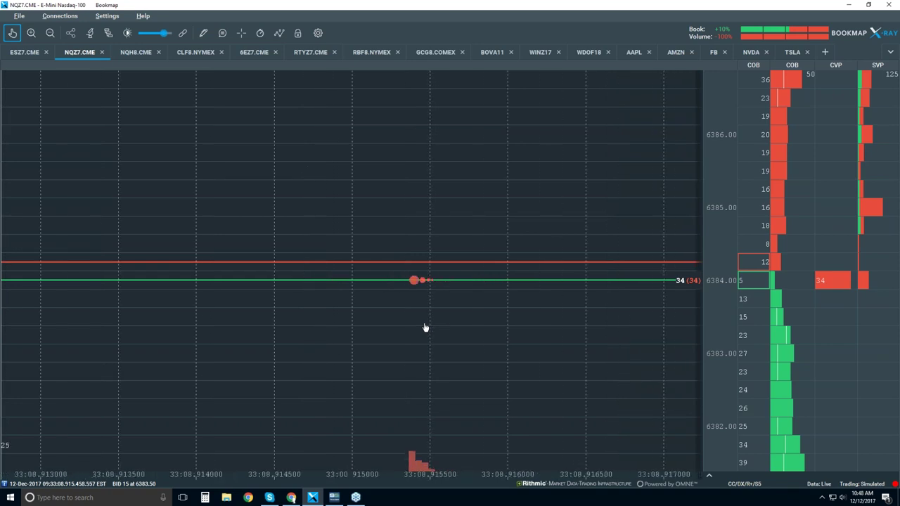
pyautogui.scroll(-4, 424, 328)
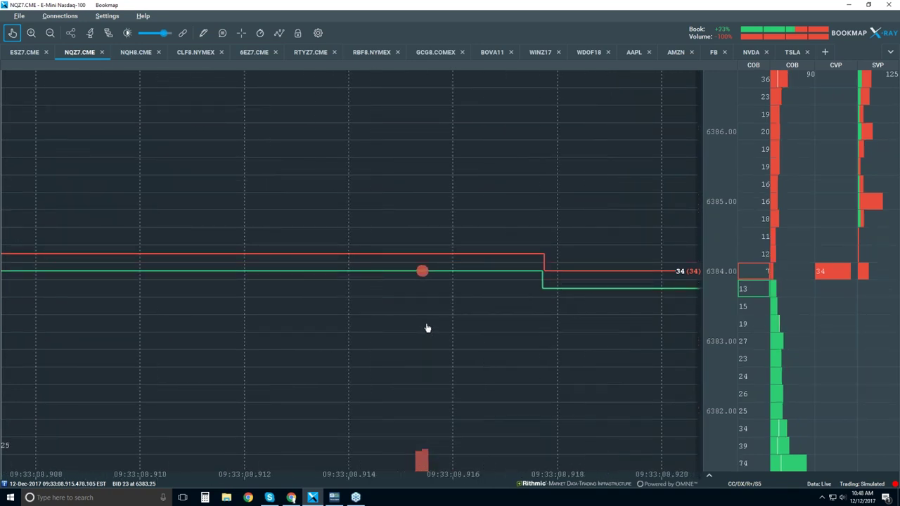
pyautogui.scroll(-3, 427, 328)
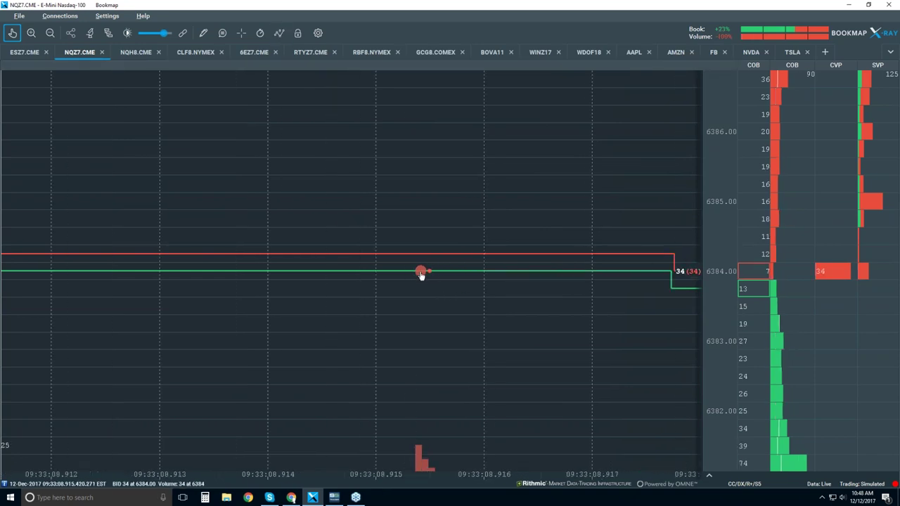
# Step: Turn on the chart data tooltip and zoom in to inspect a single trade at about 09:33:08.915.447 on the 6384.00 level
pyautogui.scroll(6, 422, 275)
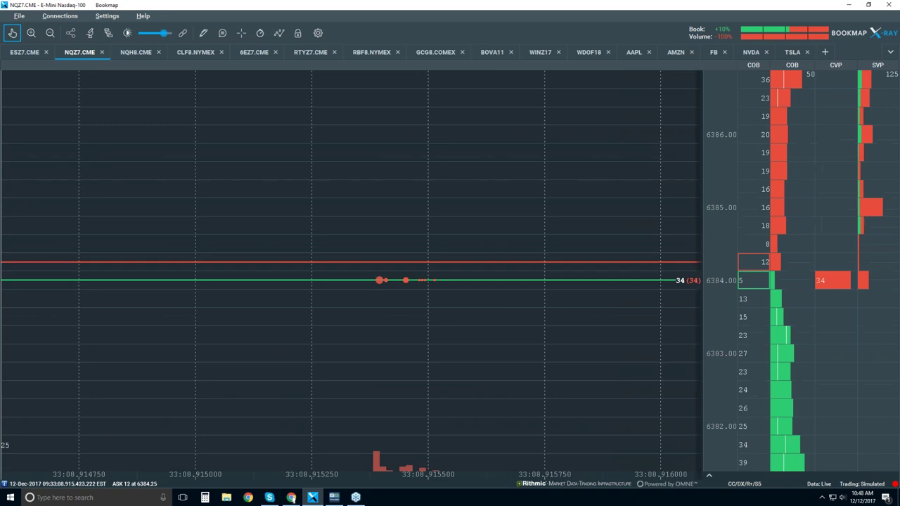
pyautogui.click(222, 33)
pyautogui.moveTo(405, 281)
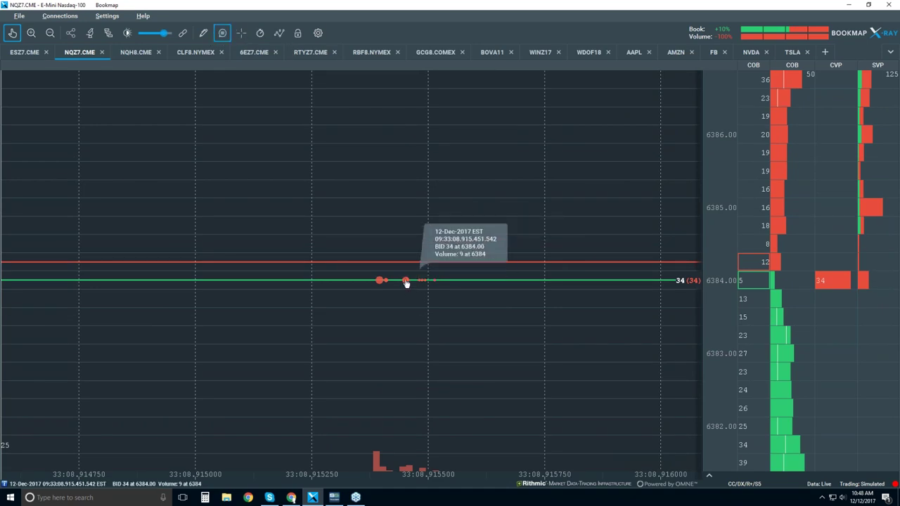
pyautogui.scroll(5, 406, 282)
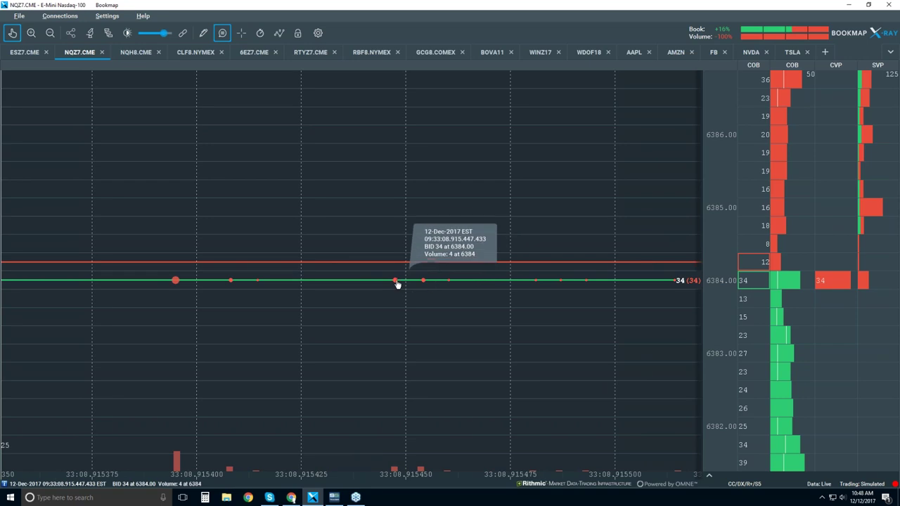
pyautogui.scroll(5, 396, 284)
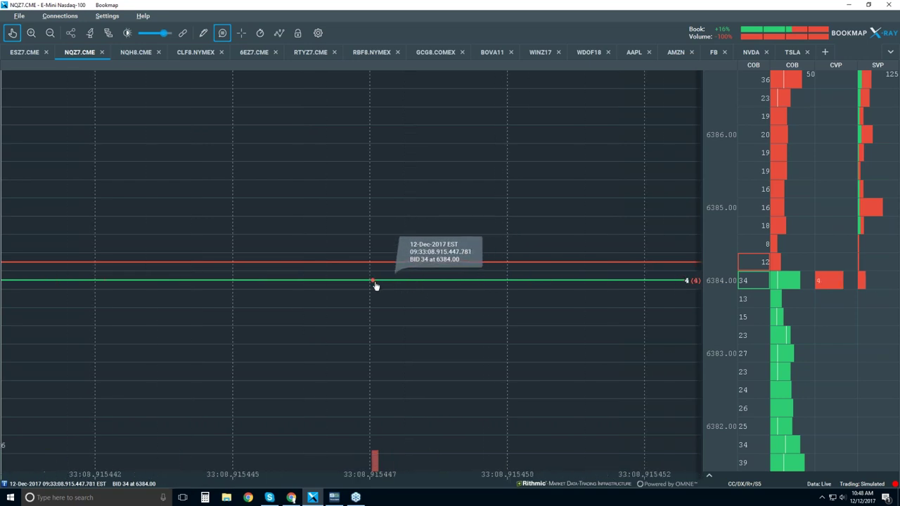
pyautogui.moveTo(463, 284)
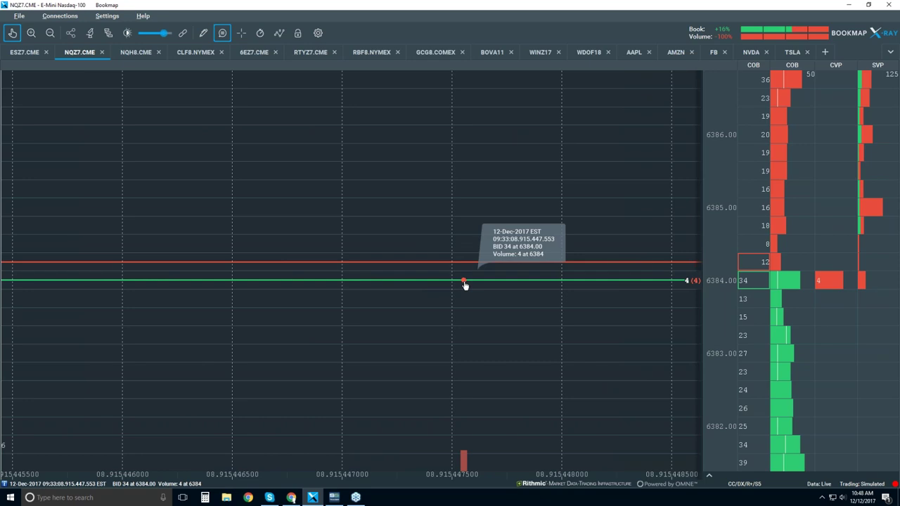
# Step: Zoom back out to millisecond level around 09:33:08.915 and turn off the data tooltip
pyautogui.scroll(-5, 465, 285)
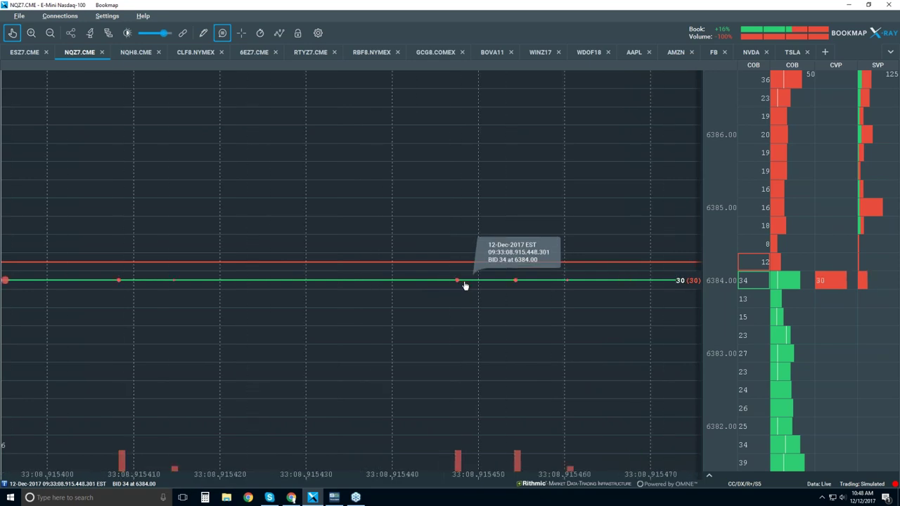
pyautogui.scroll(-5, 465, 284)
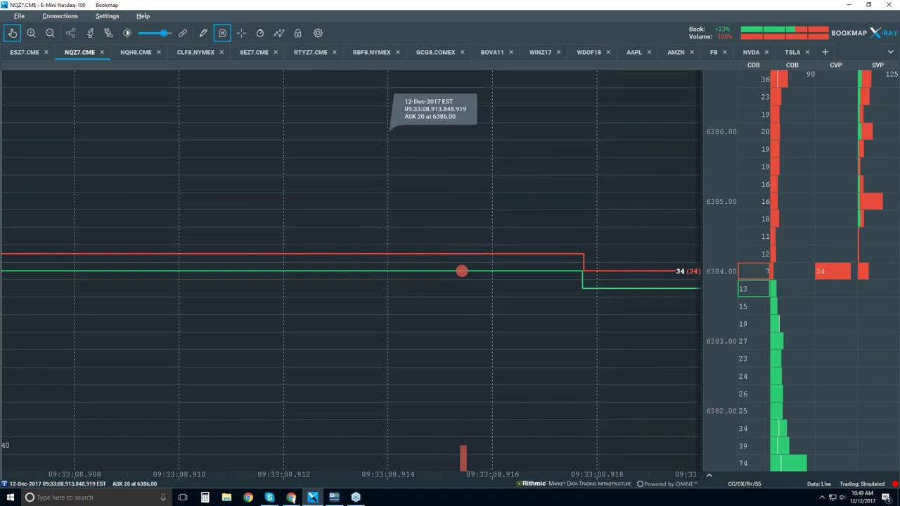
pyautogui.click(223, 33)
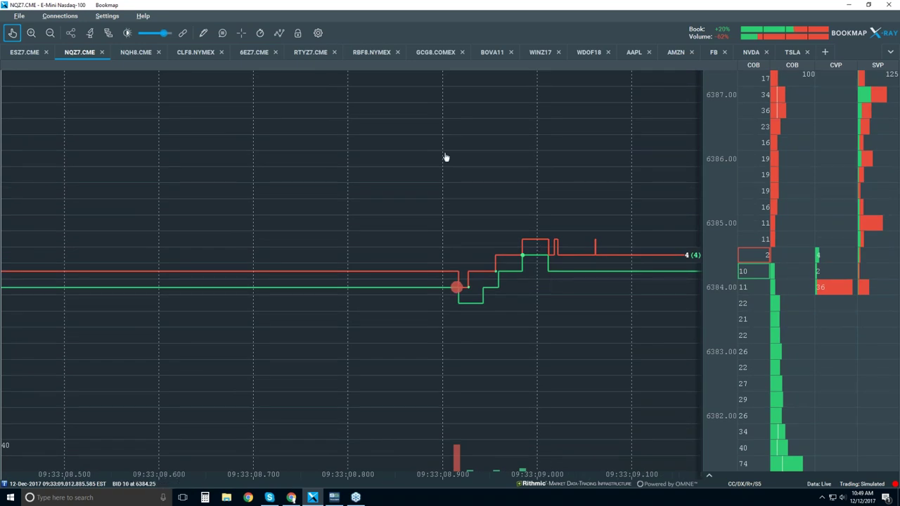
# Step: Zoom the time axis out to about 09:22 to 09:38 to view the price action around the 09:30 open
pyautogui.scroll(-10, 443, 154)
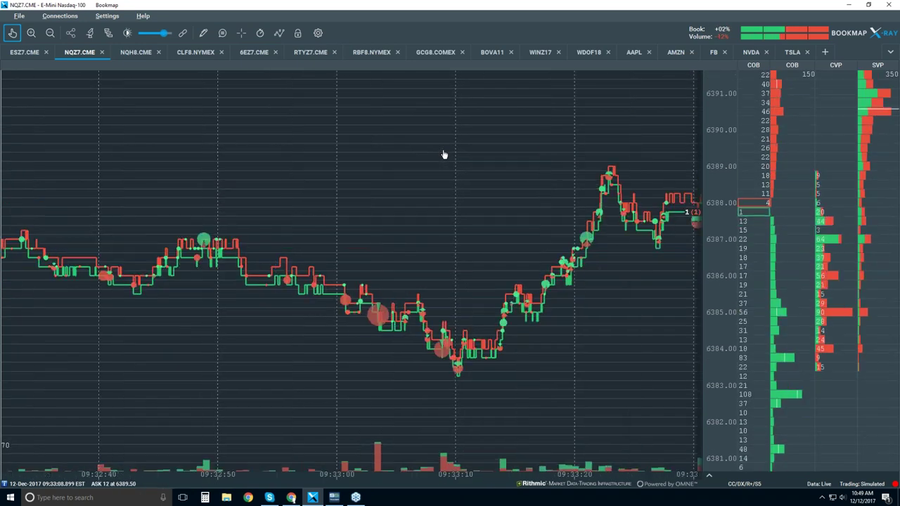
pyautogui.scroll(-3, 443, 154)
pyautogui.scroll(-2, 443, 154)
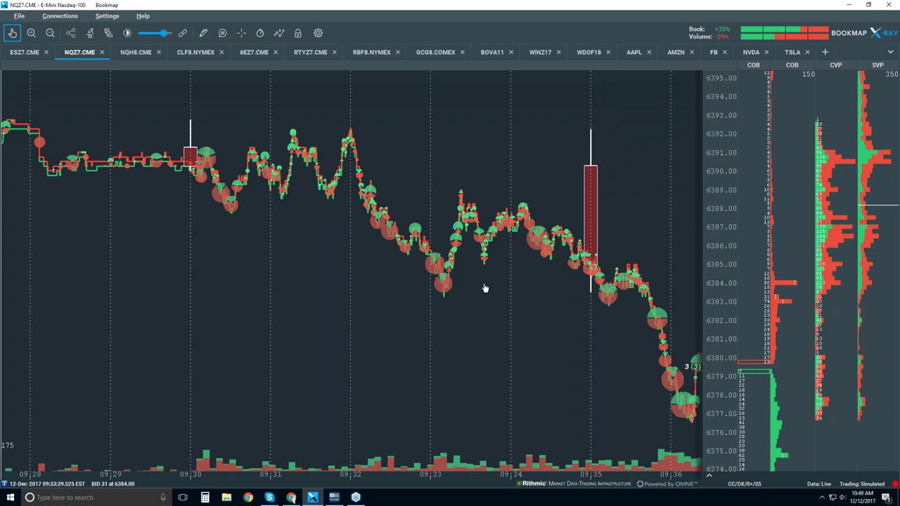
pyautogui.scroll(-3, 484, 288)
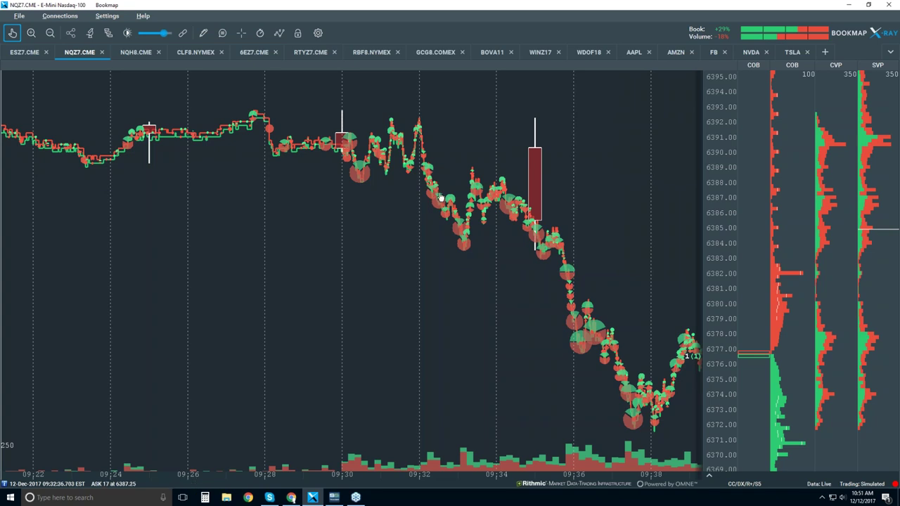
# Step: Draw two rectangles around the consolidations, at about 09:30 to 09:32 (6388.5–6392) and about 09:32 to 09:36 (6383.5–6388)
pyautogui.click(204, 33)
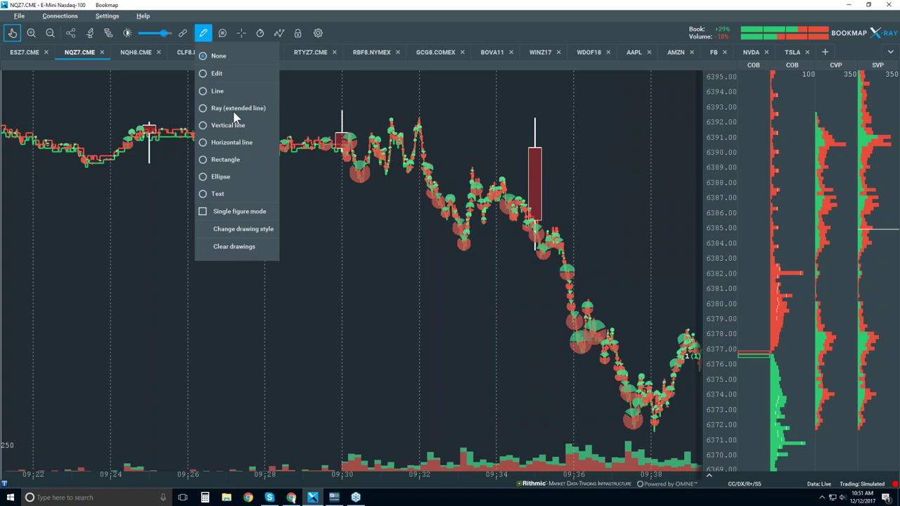
pyautogui.click(240, 163)
pyautogui.moveTo(331, 116)
pyautogui.mouseDown()
pyautogui.moveTo(422, 157)
pyautogui.moveTo(428, 176)
pyautogui.moveTo(508, 241)
pyautogui.moveTo(566, 251)
pyautogui.mouseUp()
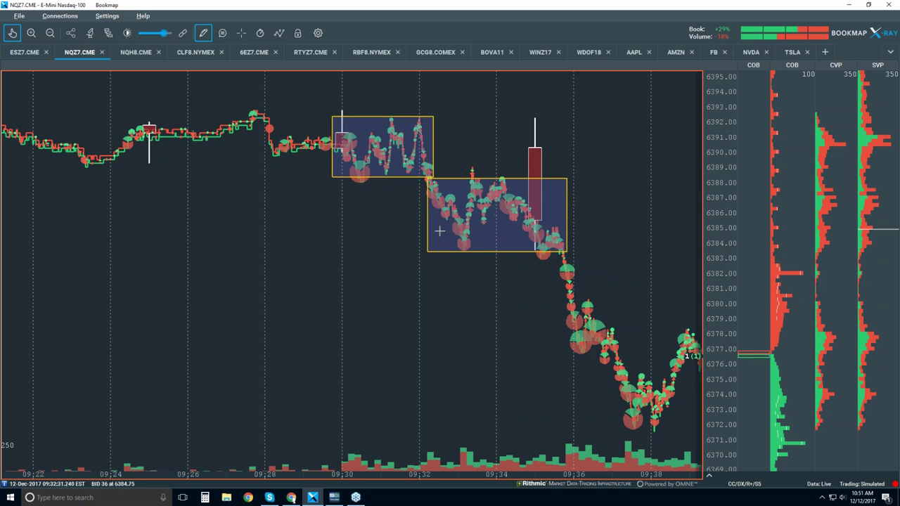
# Step: Clear all drawings from the NQZ7.CME chart
pyautogui.click(204, 36)
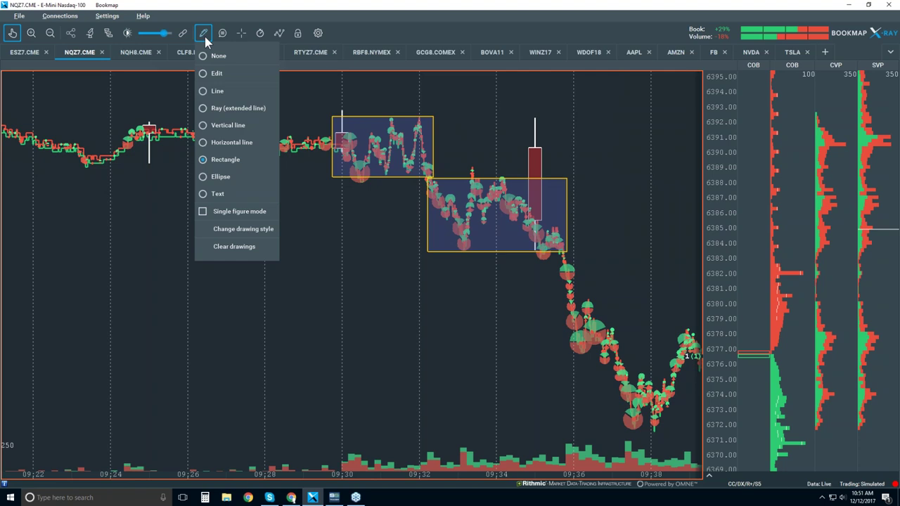
pyautogui.click(205, 37)
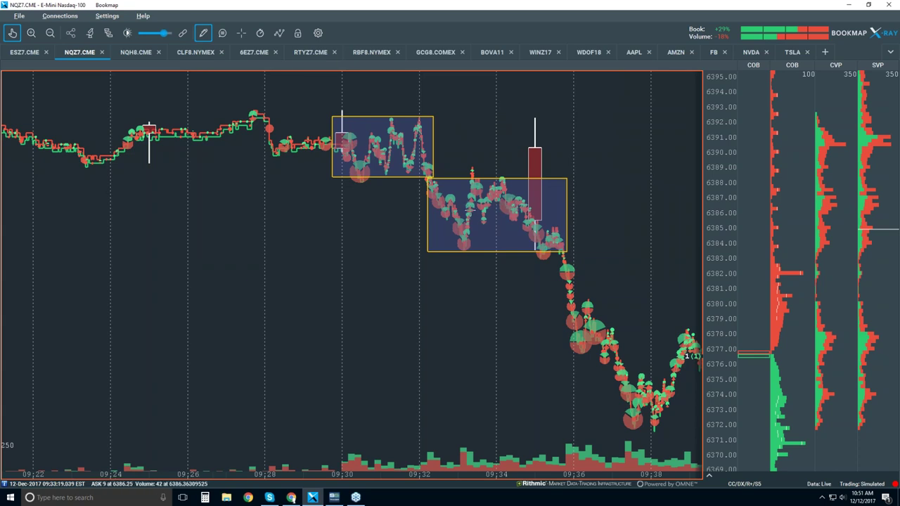
pyautogui.click(204, 34)
pyautogui.click(239, 247)
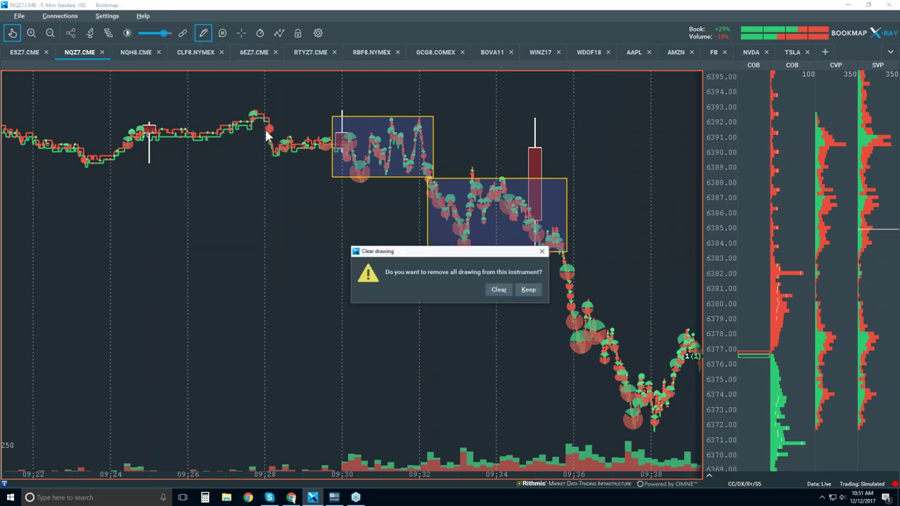
pyautogui.click(499, 291)
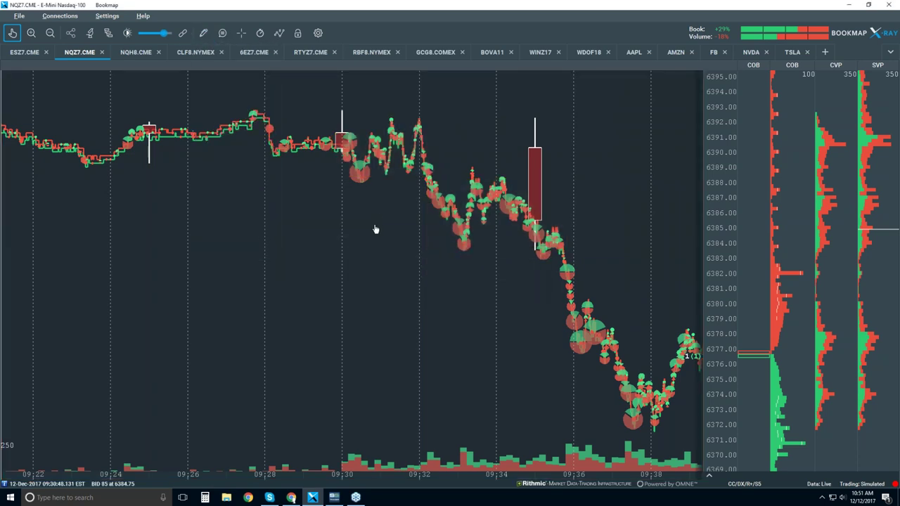
# Step: Zoom the time axis out to about 08:30 to 11:00 to view the whole session around the open
pyautogui.scroll(-2, 344, 183)
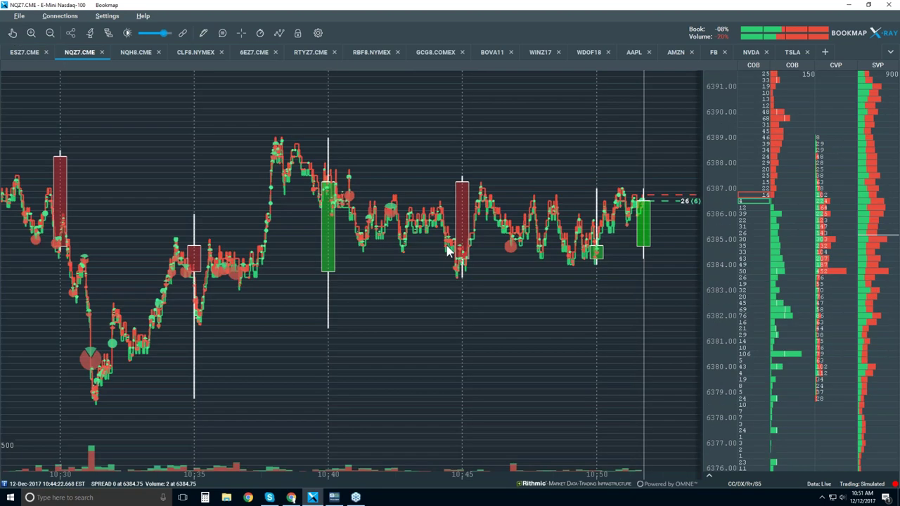
pyautogui.scroll(-3, 449, 251)
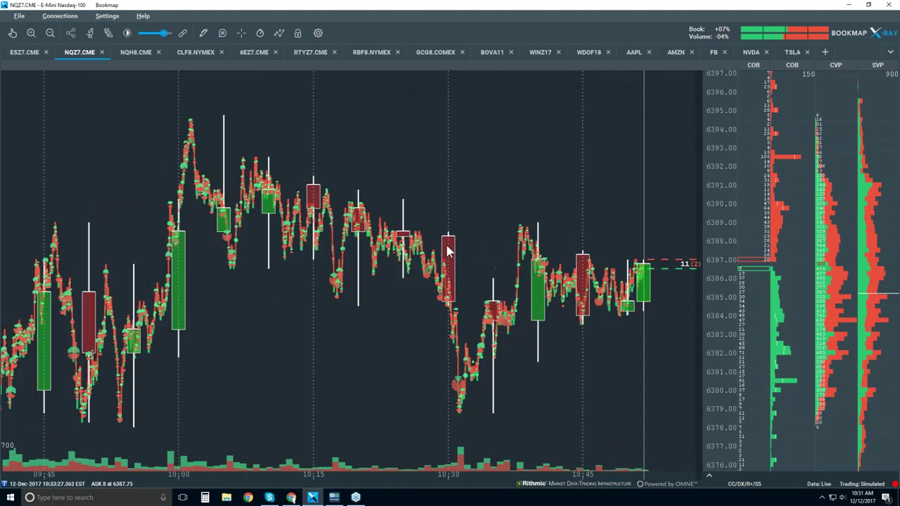
pyautogui.scroll(-2, 447, 248)
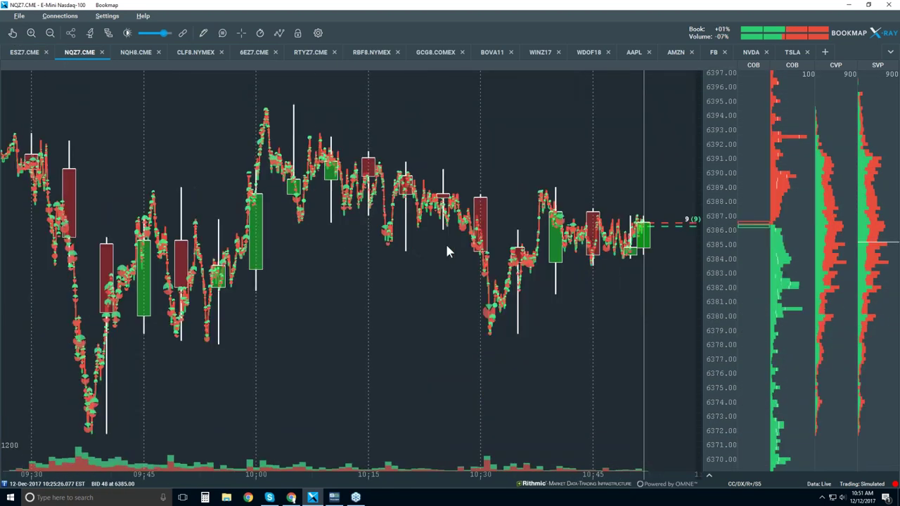
pyautogui.scroll(-2, 447, 247)
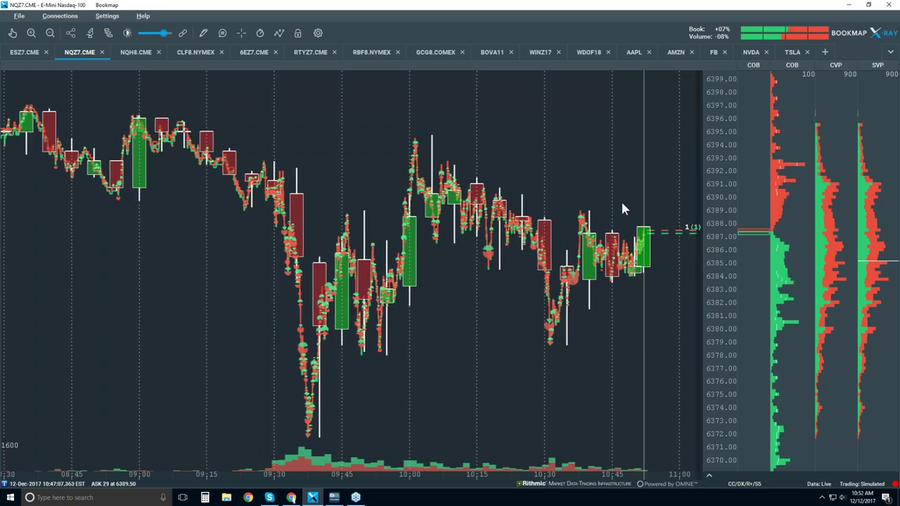
# Step: Zoom the time axis in to roughly the last four minutes and widen the price axis to about 6379–6395
pyautogui.scroll(5, 622, 208)
pyautogui.scroll(4, 622, 207)
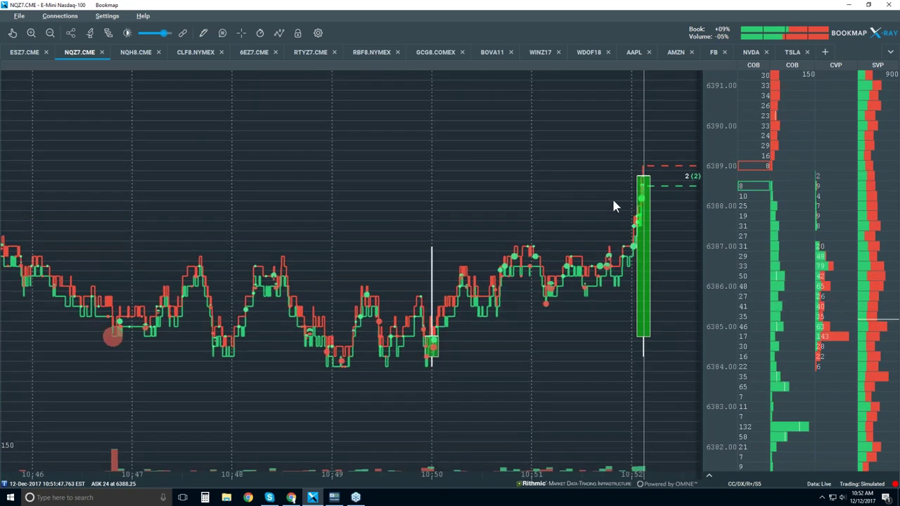
pyautogui.scroll(2, 613, 202)
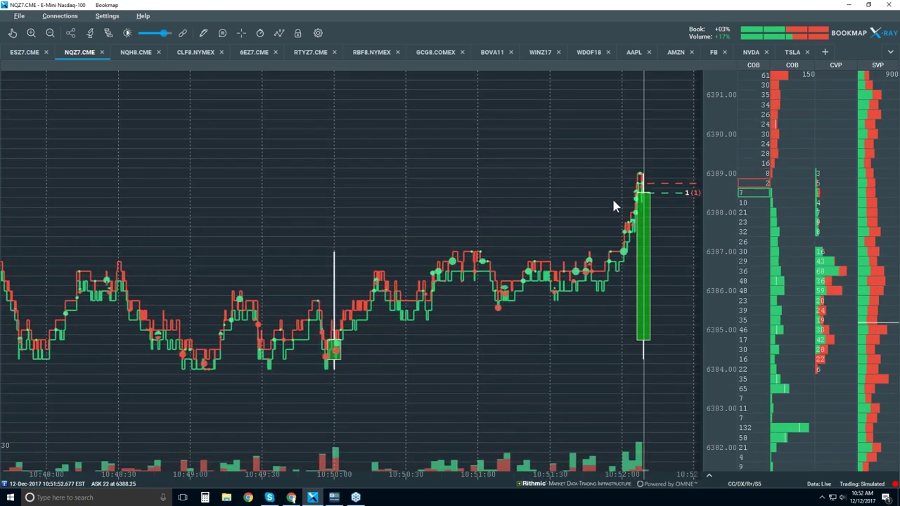
pyautogui.moveTo(727, 165); pyautogui.dragTo(727, 184)
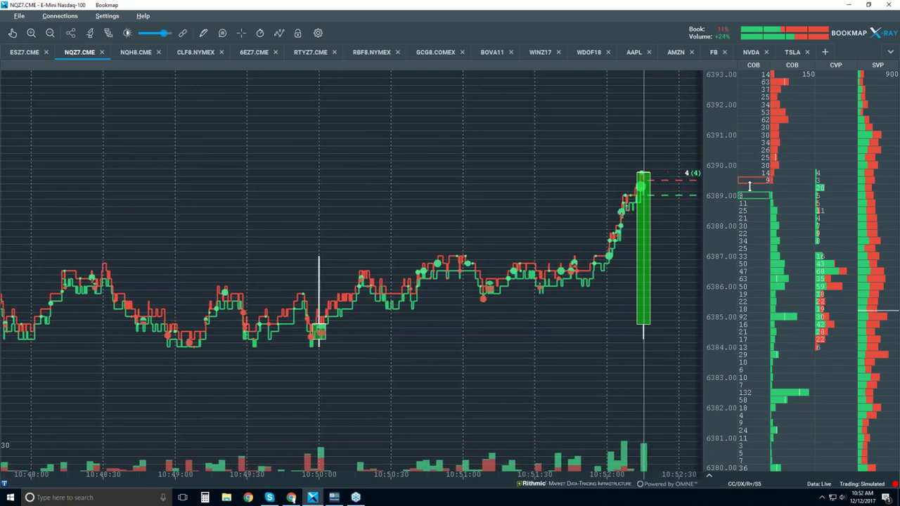
pyautogui.scroll(-2, 726, 167)
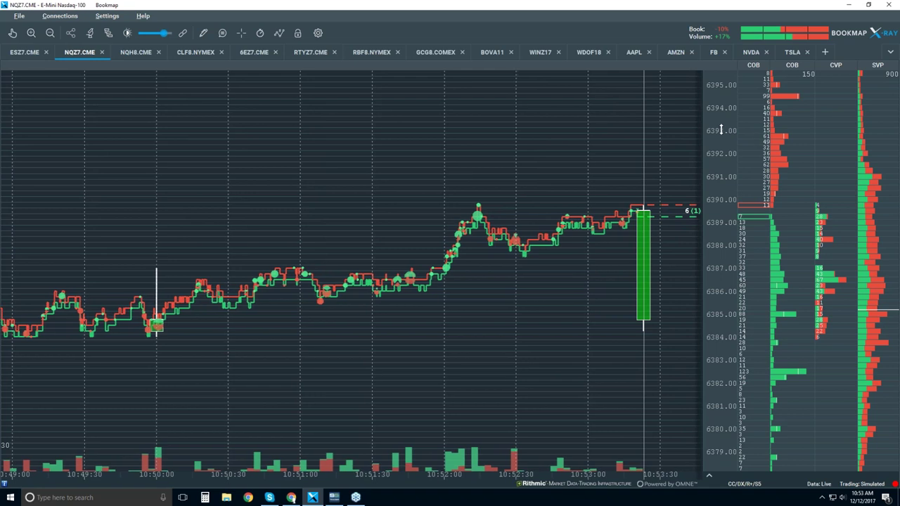
# Step: Turn on the Heatmap and Extended layers for the NQZ7.CME chart
pyautogui.click(279, 33)
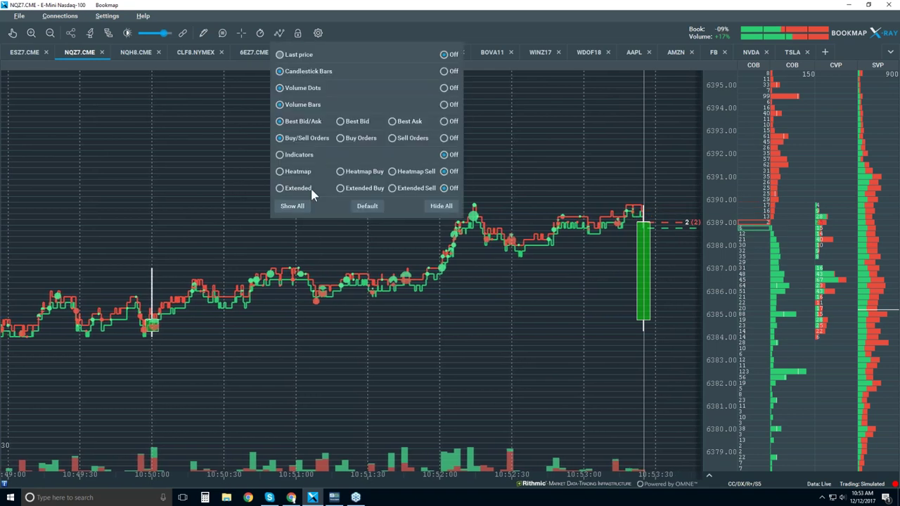
pyautogui.click(297, 172)
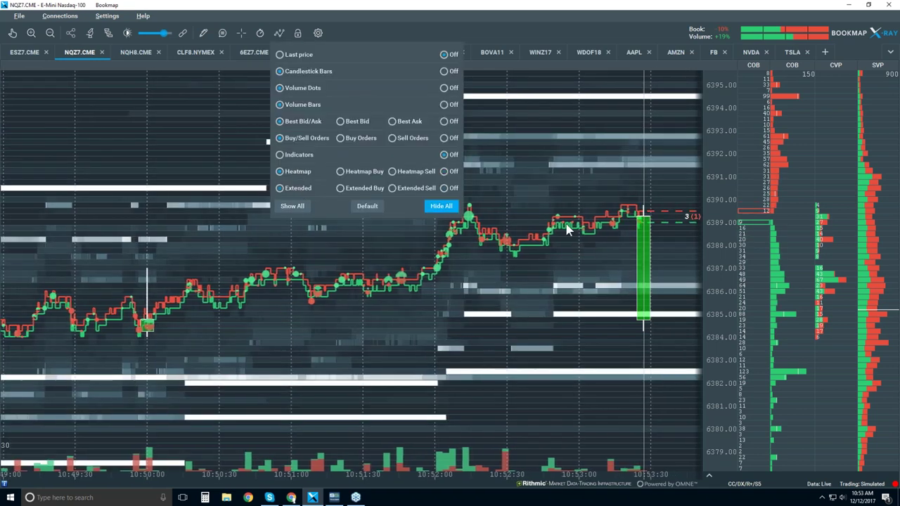
pyautogui.click(673, 211)
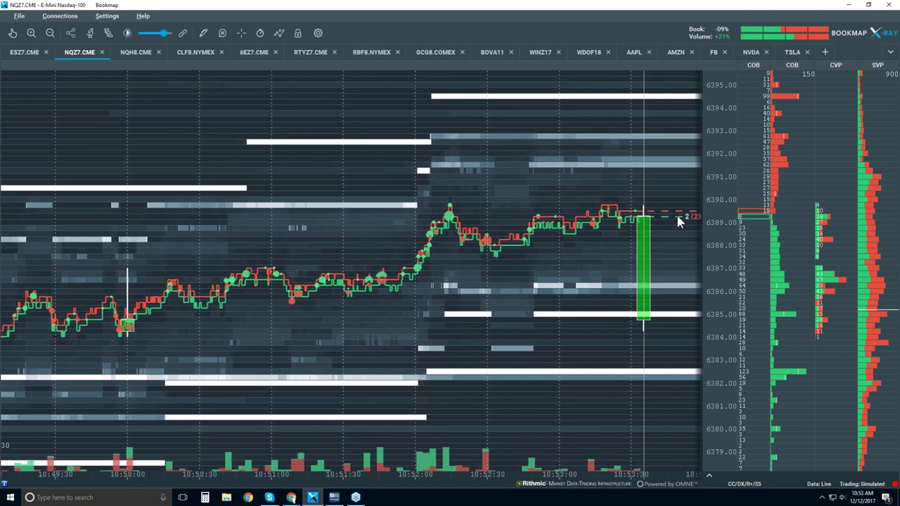
pyautogui.click(681, 215)
pyautogui.click(679, 215)
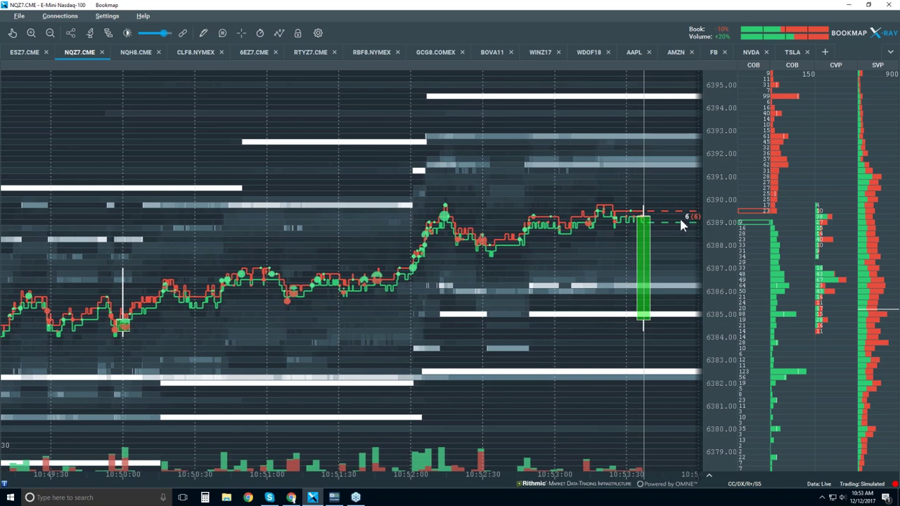
pyautogui.click(684, 210)
pyautogui.click(690, 213)
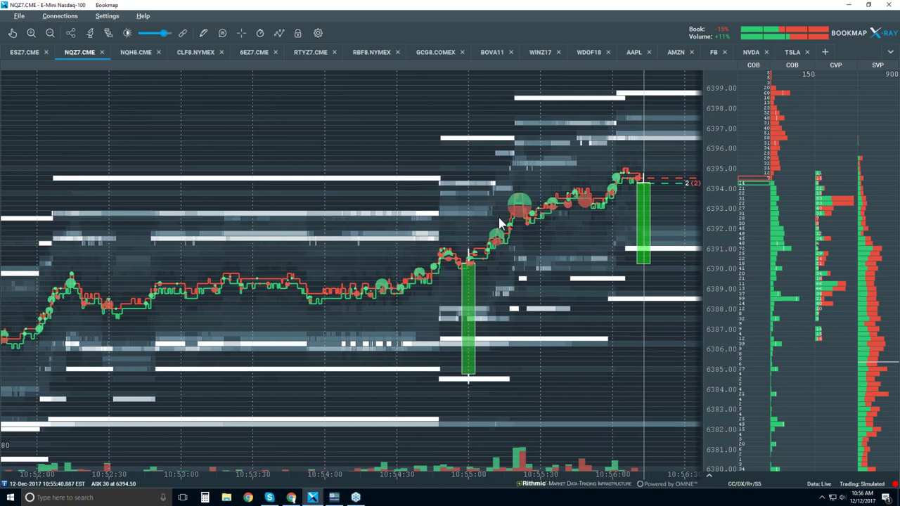
# Step: Zoom the heatmap out to about 09:00 to 11:00 to view where the liquidity sat during the session
pyautogui.scroll(-2, 472, 231)
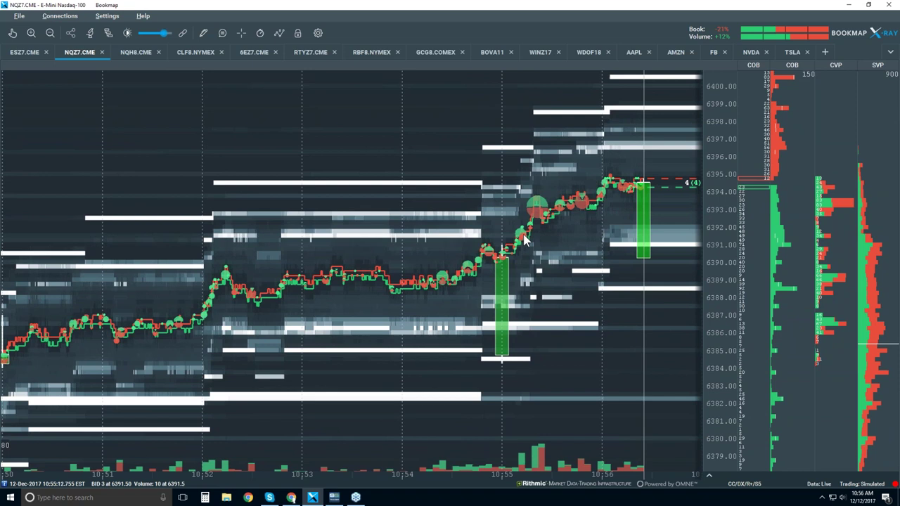
pyautogui.scroll(-1, 524, 239)
pyautogui.scroll(-1, 523, 239)
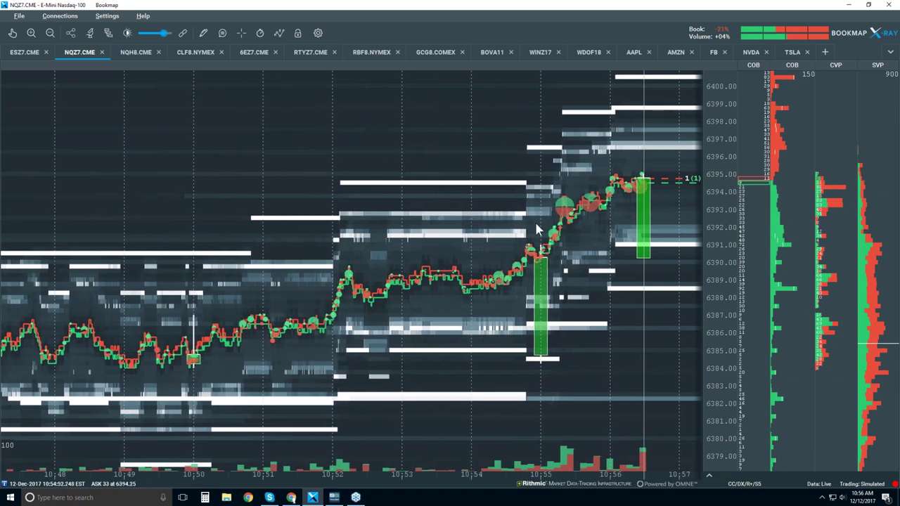
pyautogui.scroll(-5, 538, 230)
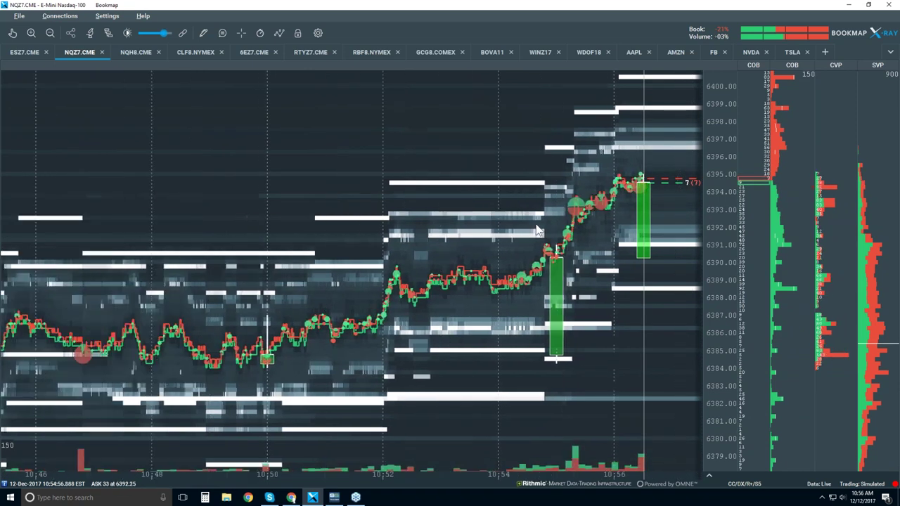
pyautogui.scroll(-3, 538, 230)
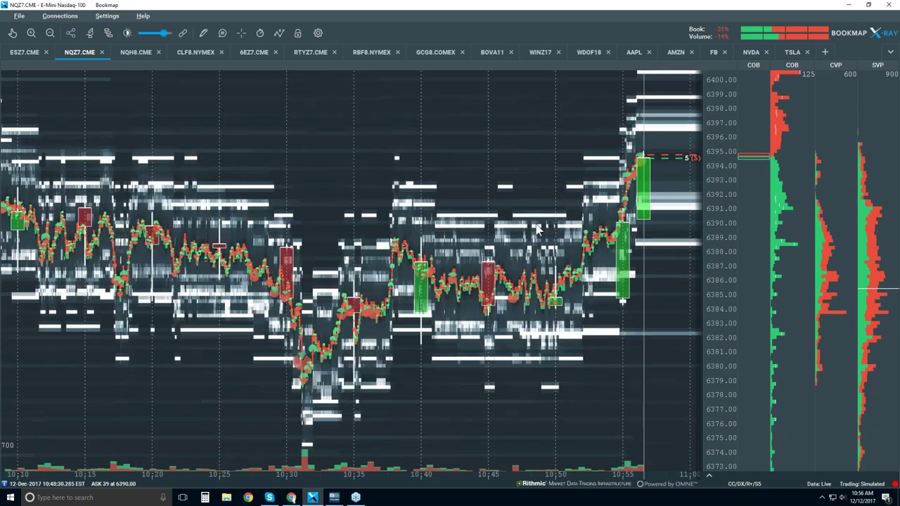
pyautogui.scroll(-3, 538, 229)
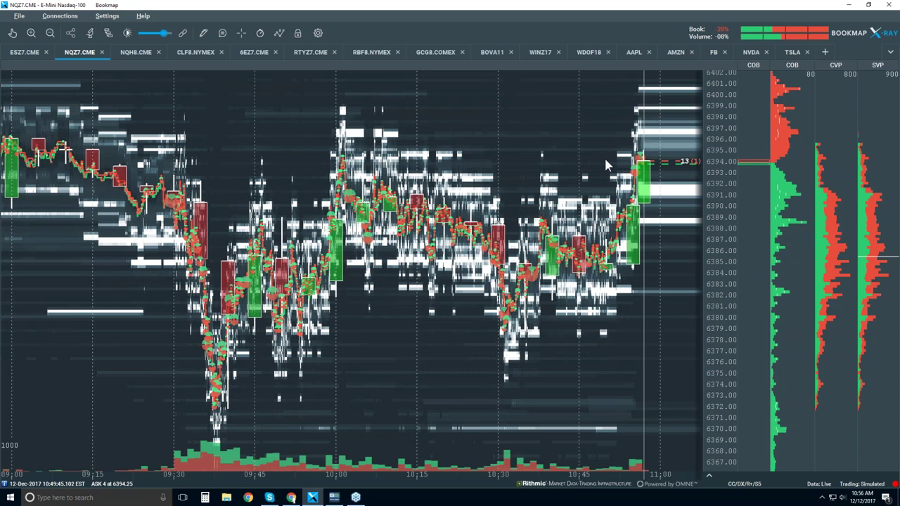
# Step: Inspect the heatmap from about 10:00 to 11:00 more closely, and widen the view back to about 08:30
pyautogui.scroll(1, 608, 160)
pyautogui.scroll(2, 641, 169)
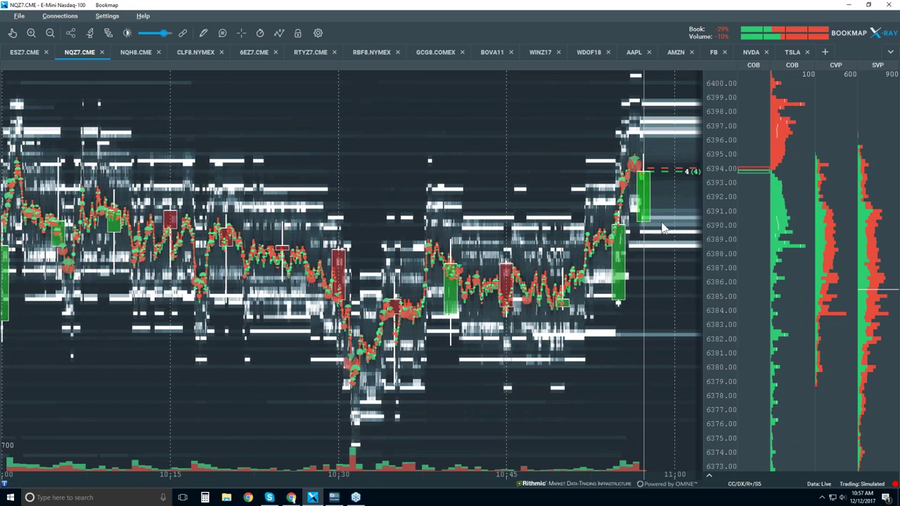
pyautogui.scroll(-1, 629, 225)
pyautogui.scroll(-4, 629, 225)
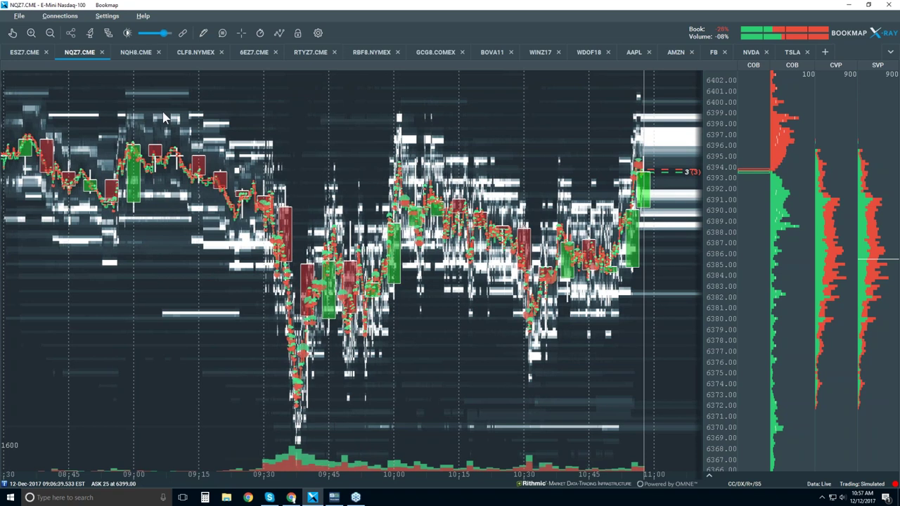
# Step: Open the heatmap's Contrast Configuration and raise the white cut-off to about 98 and the large size highlight to about 95
pyautogui.click(128, 35)
pyautogui.moveTo(416, 94); pyautogui.dragTo(117, 120)
pyautogui.moveTo(176, 258); pyautogui.dragTo(218, 259)
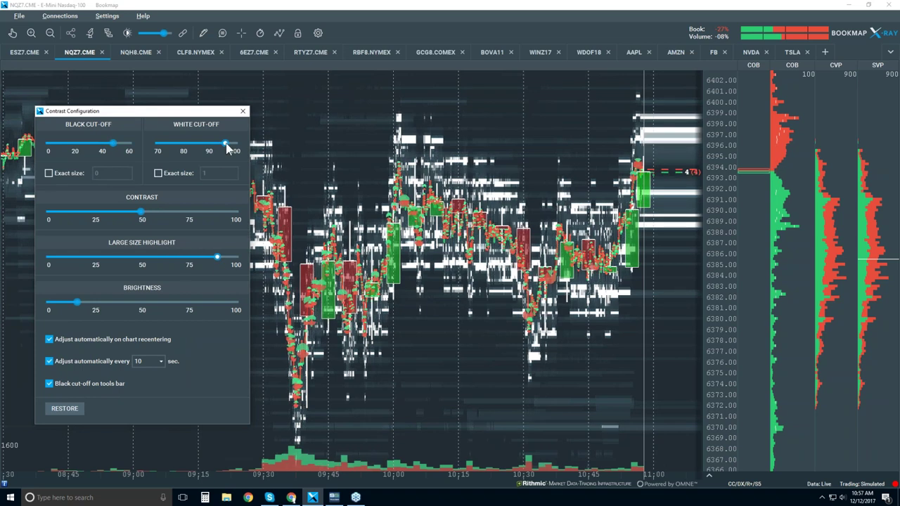
pyautogui.moveTo(224, 149); pyautogui.dragTo(232, 145)
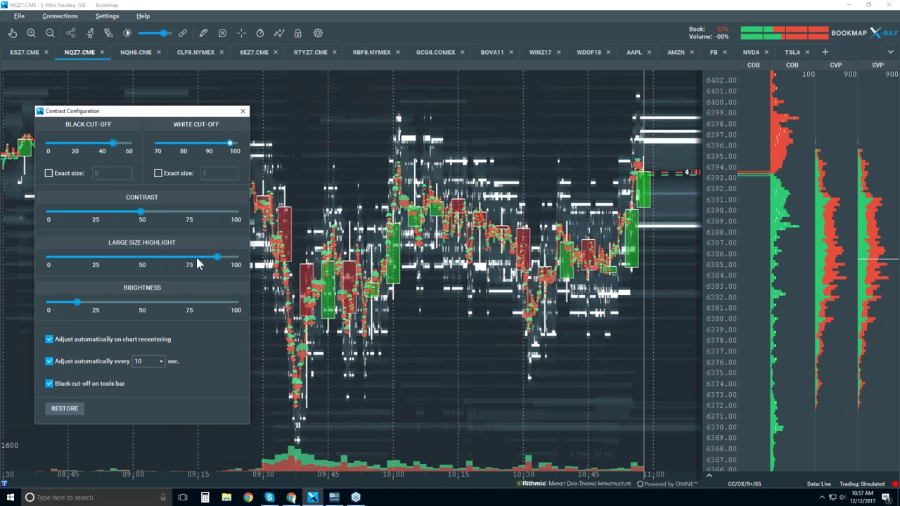
pyautogui.moveTo(213, 260); pyautogui.dragTo(231, 263)
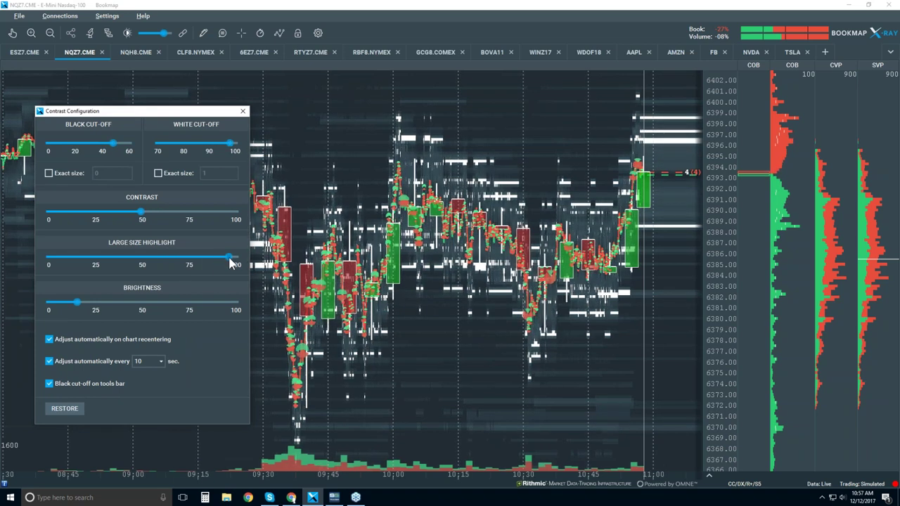
# Step: Set the heatmap's white cut-off to about 99, brightness to 0 and large size highlight to 100
pyautogui.moveTo(204, 113); pyautogui.dragTo(227, 146)
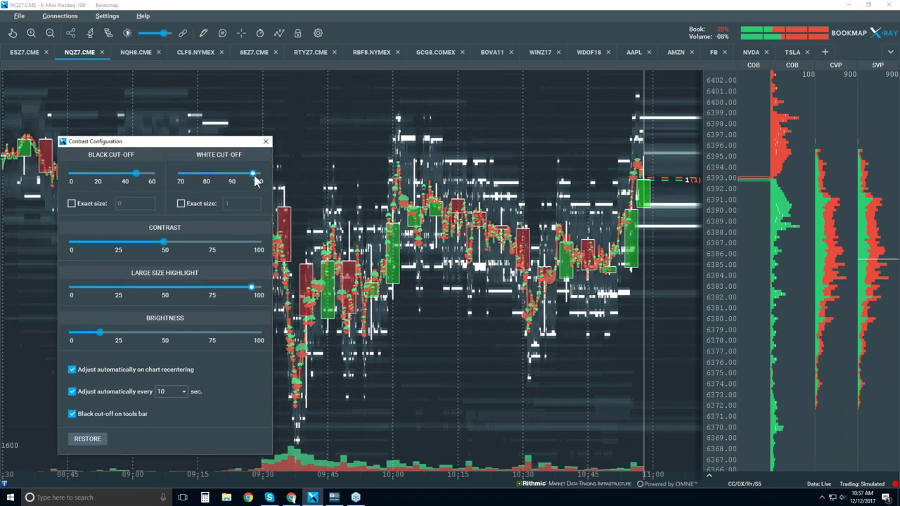
pyautogui.moveTo(256, 180); pyautogui.dragTo(259, 179)
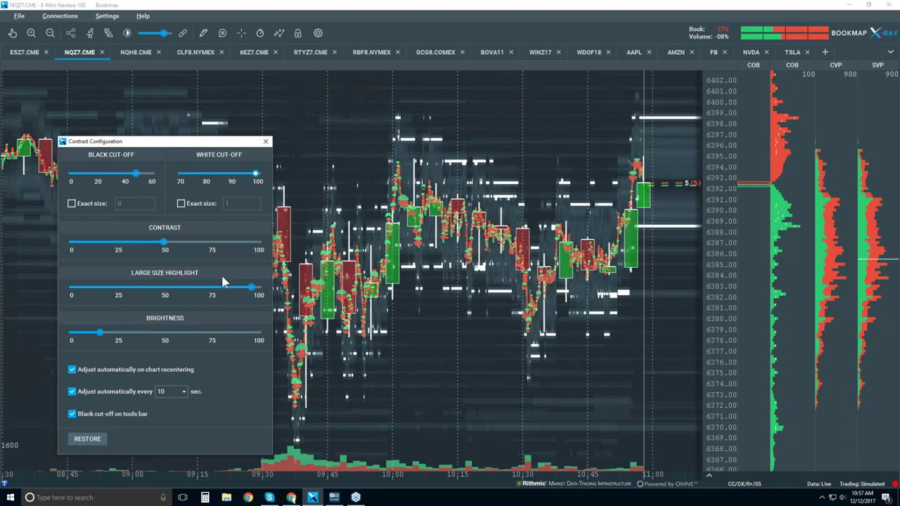
pyautogui.moveTo(97, 338); pyautogui.dragTo(41, 329)
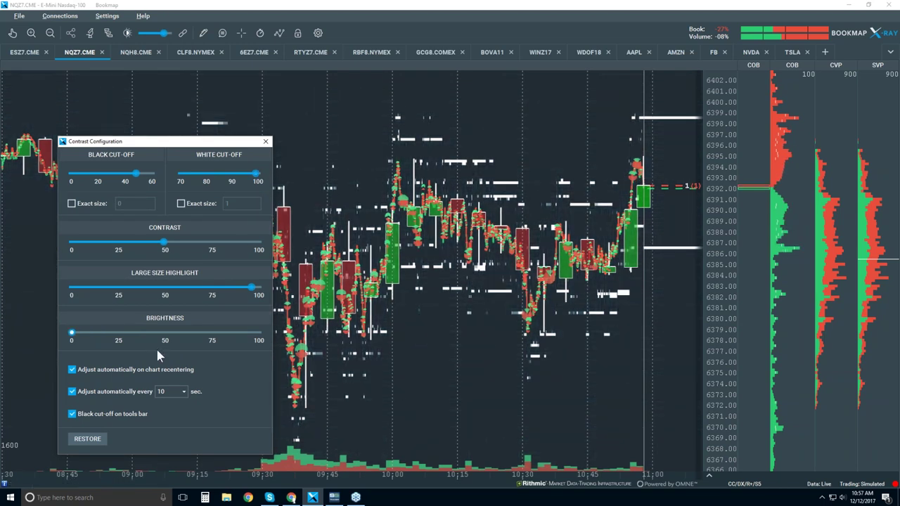
pyautogui.moveTo(253, 288); pyautogui.dragTo(258, 287)
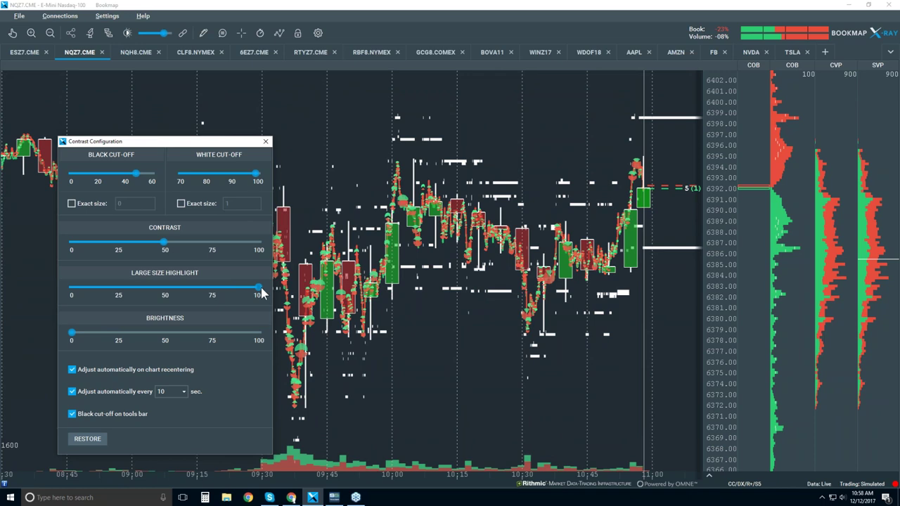
pyautogui.click(266, 141)
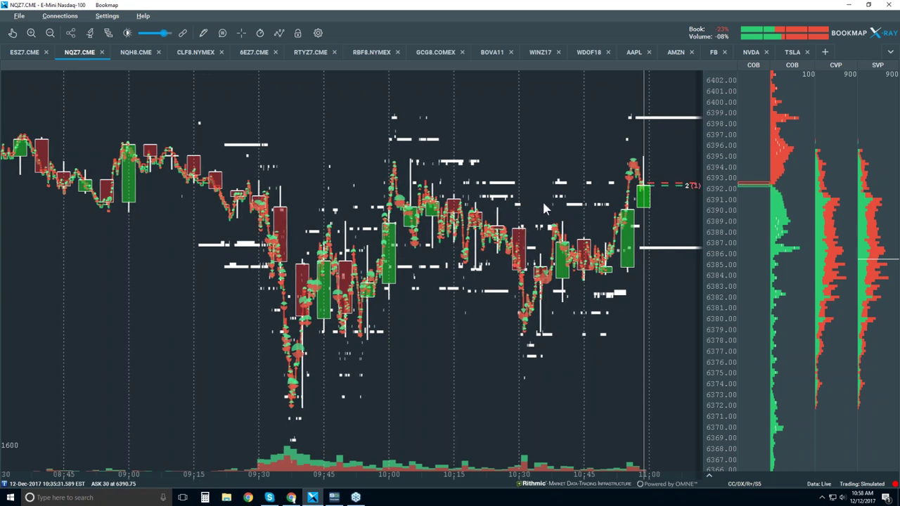
# Step: Turn off the Candlestick Bars layer and turn on the Indicators layer on the chart
pyautogui.click(268, 38)
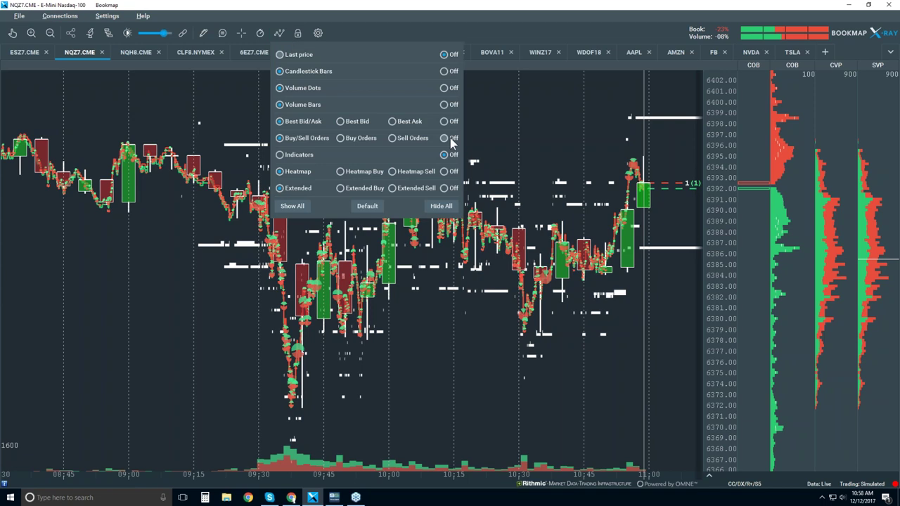
pyautogui.click(444, 71)
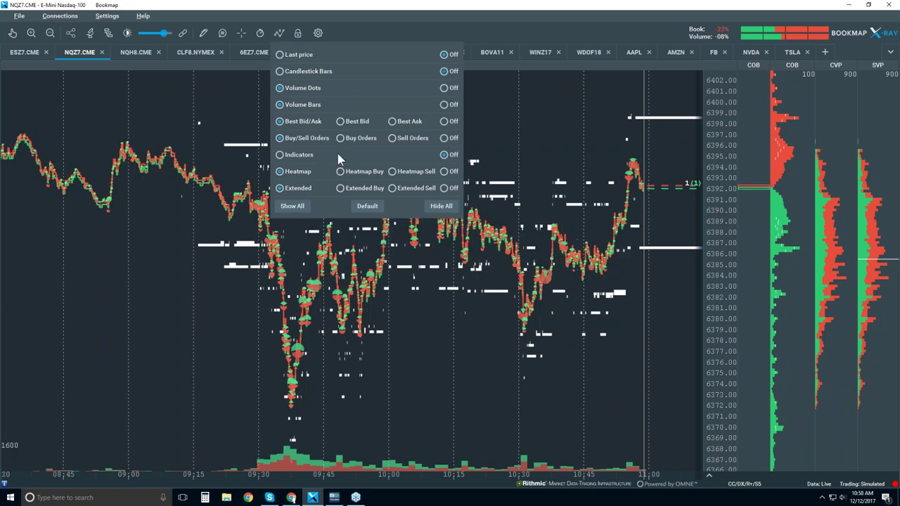
pyautogui.click(300, 155)
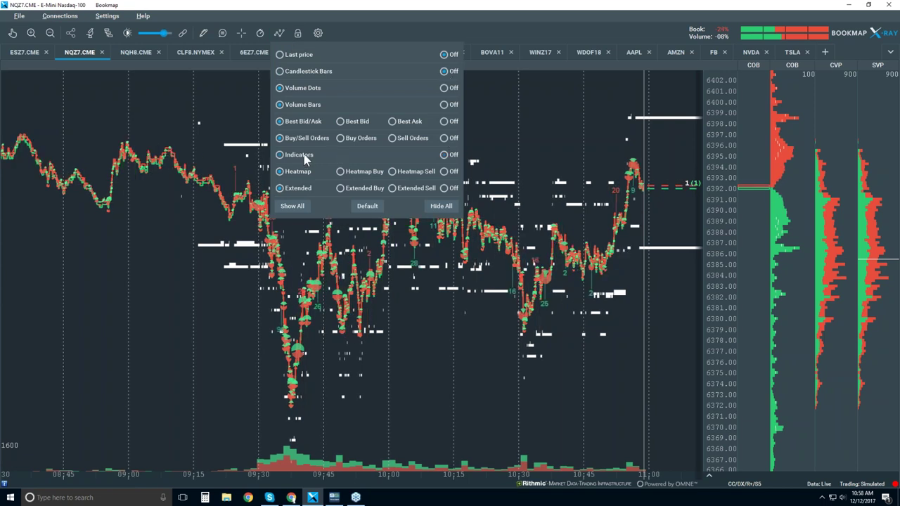
pyautogui.click(542, 135)
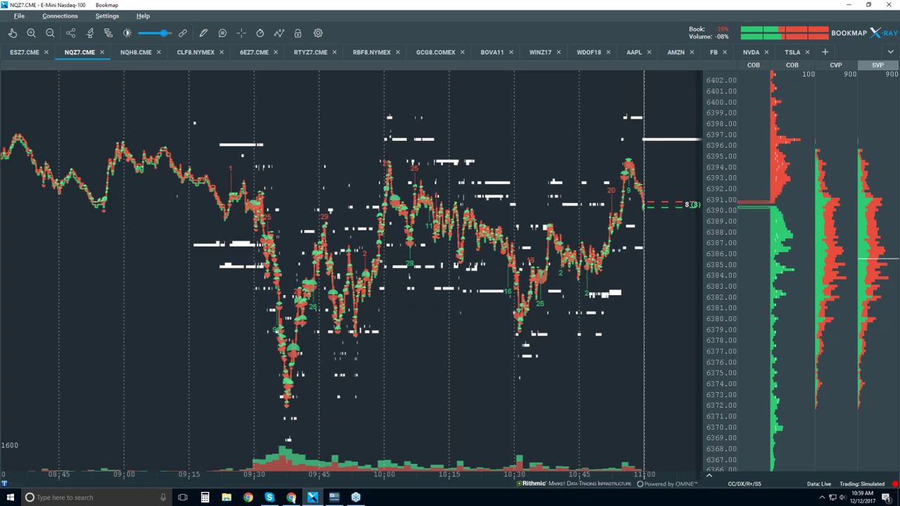
# Step: Shrink the Bookmap window and switch to Chrome to show the YouTube channel's playlists and the Bookmap pricing plans
pyautogui.doubleClick(720, 13)
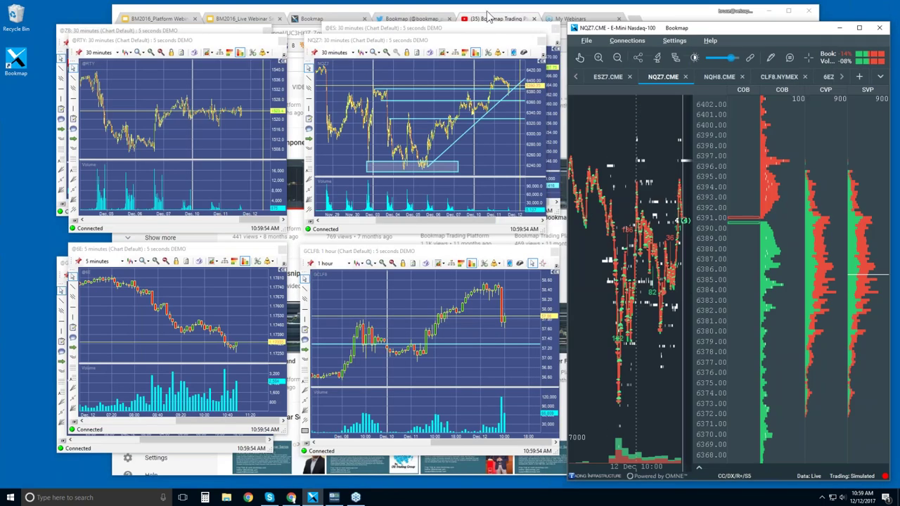
pyautogui.click(489, 20)
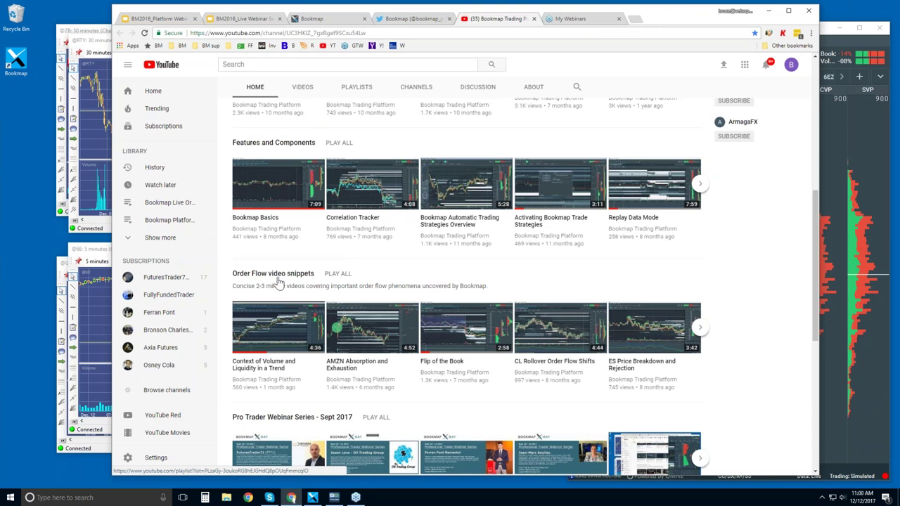
pyautogui.click(829, 43)
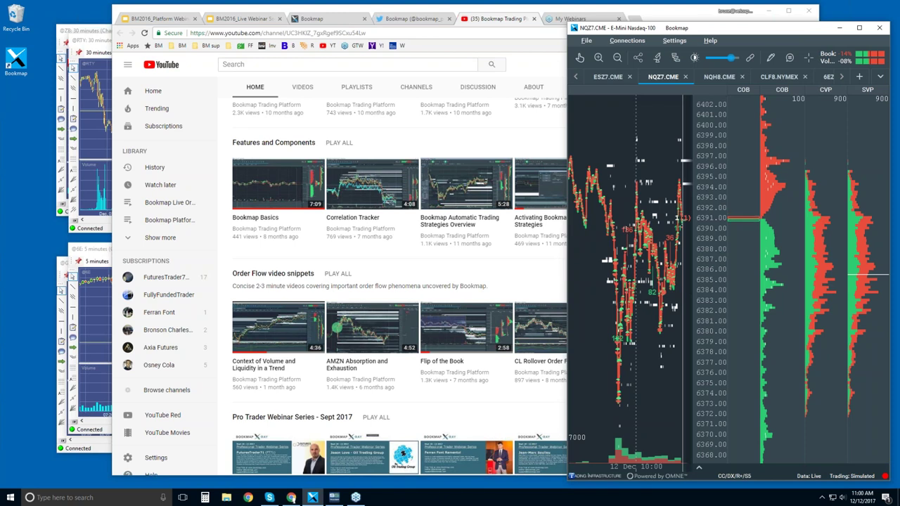
pyautogui.click(336, 19)
pyautogui.click(336, 19)
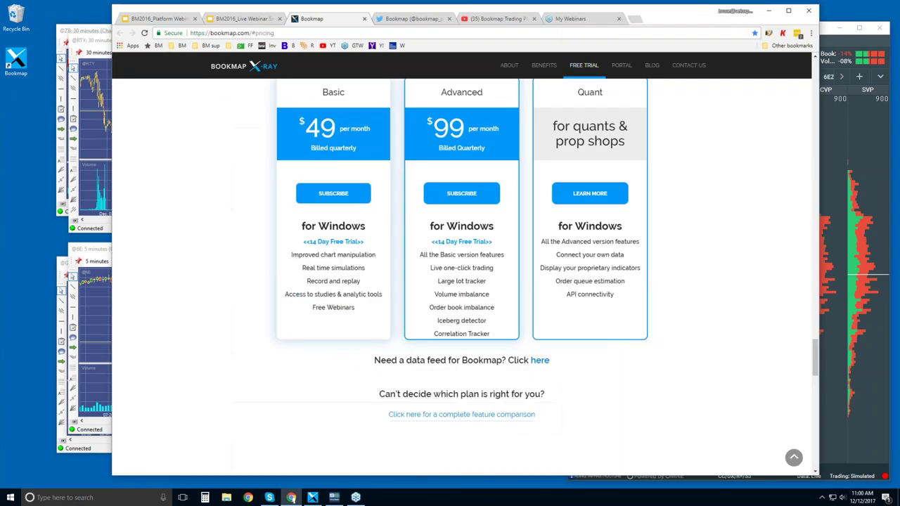